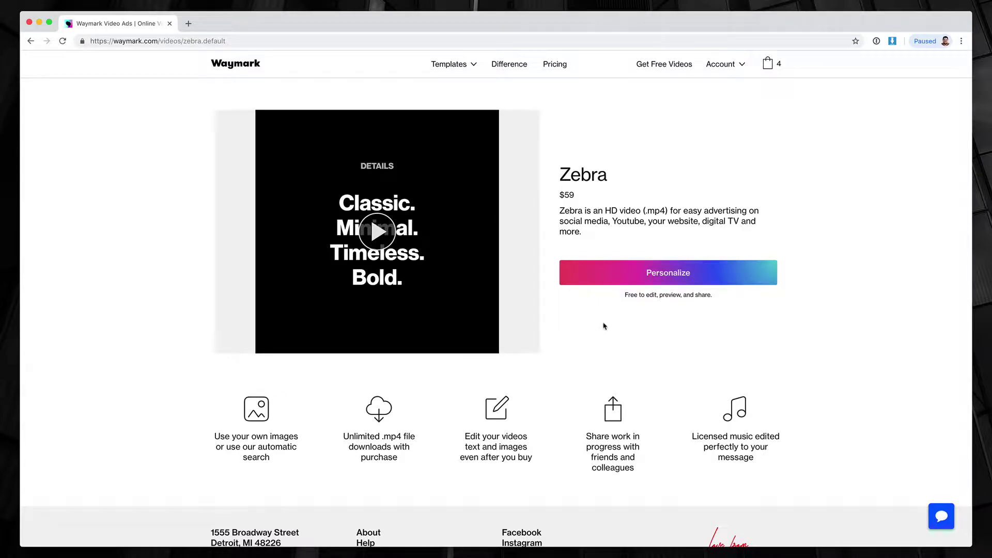
Step: Launch Personalize on the Zebra template to load it in the Waymark editor
{"action": "left_click", "coordinate": [664, 277]}
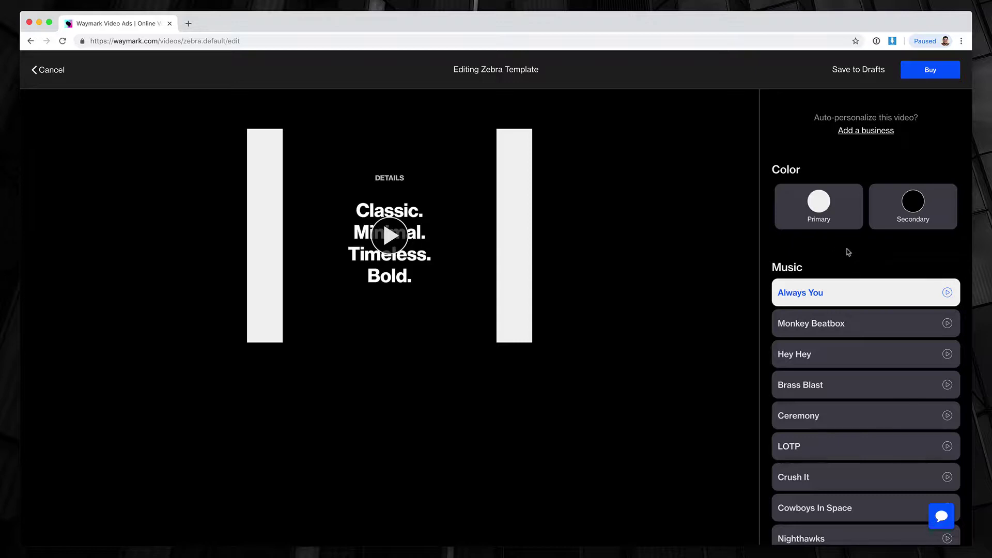
{"action": "scroll", "coordinate": [849, 252], "scroll_direction": "down", "scroll_amount": 5}
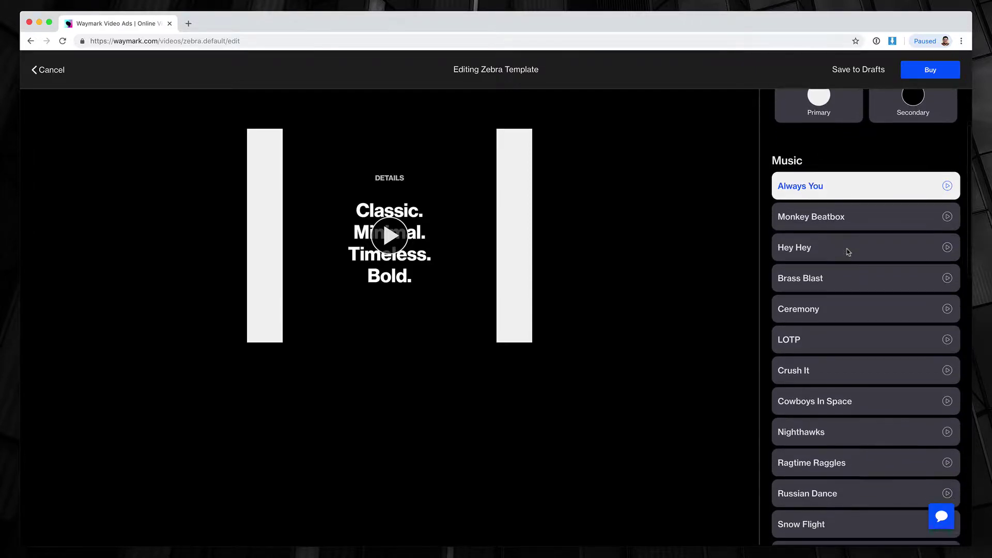
{"action": "scroll", "coordinate": [849, 252], "scroll_direction": "down", "scroll_amount": 10}
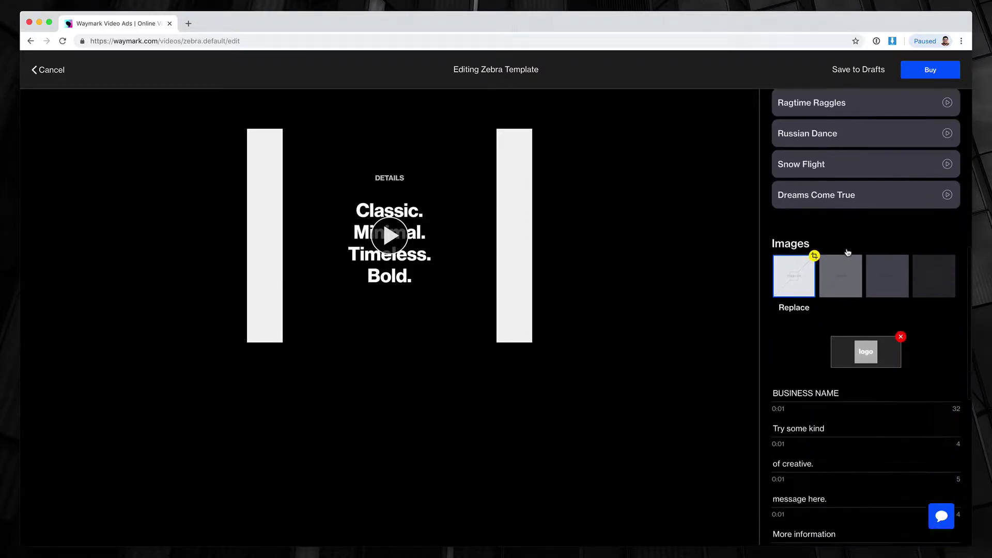
{"action": "scroll", "coordinate": [849, 253], "scroll_direction": "down", "scroll_amount": 3}
{"action": "scroll", "coordinate": [848, 249], "scroll_direction": "up", "scroll_amount": 15}
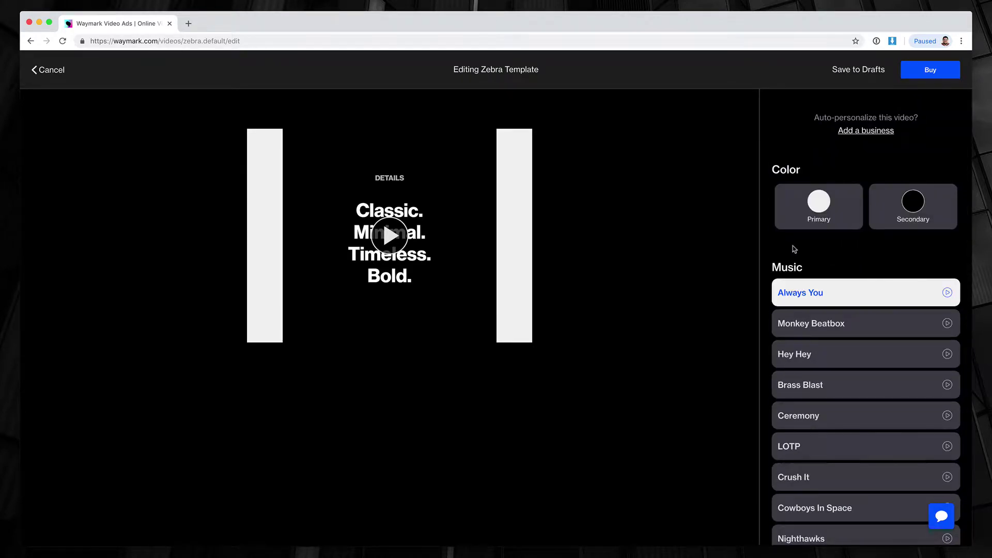
Step: Set the primary color to the green Cool swatch (#8ac646)
{"action": "left_click", "coordinate": [822, 204]}
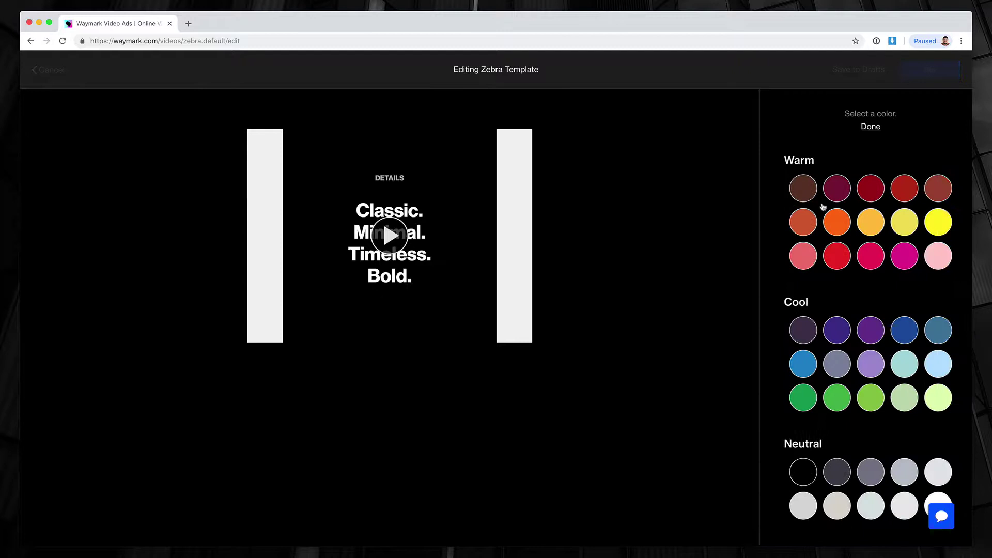
{"action": "scroll", "coordinate": [836, 300], "scroll_direction": "down", "scroll_amount": 3}
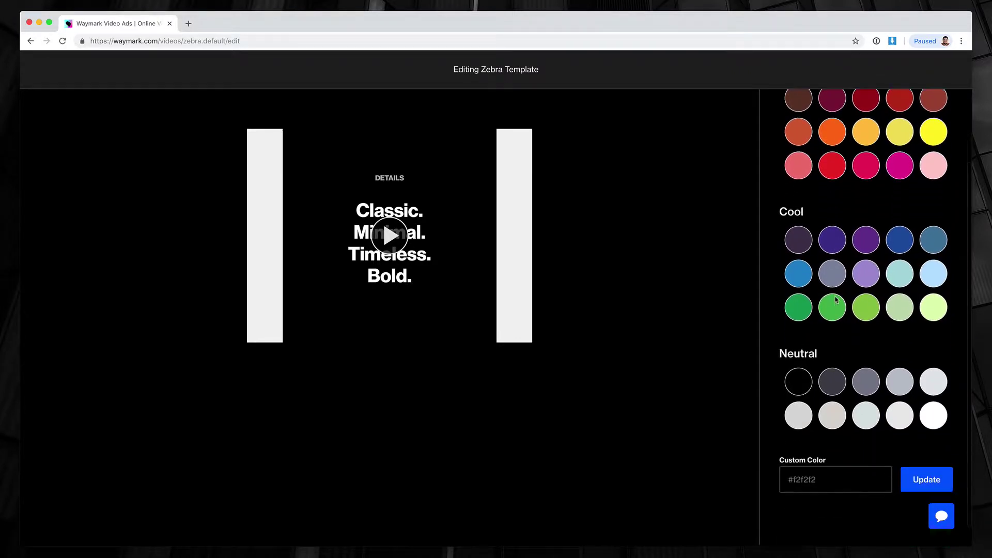
{"action": "left_click", "coordinate": [865, 292]}
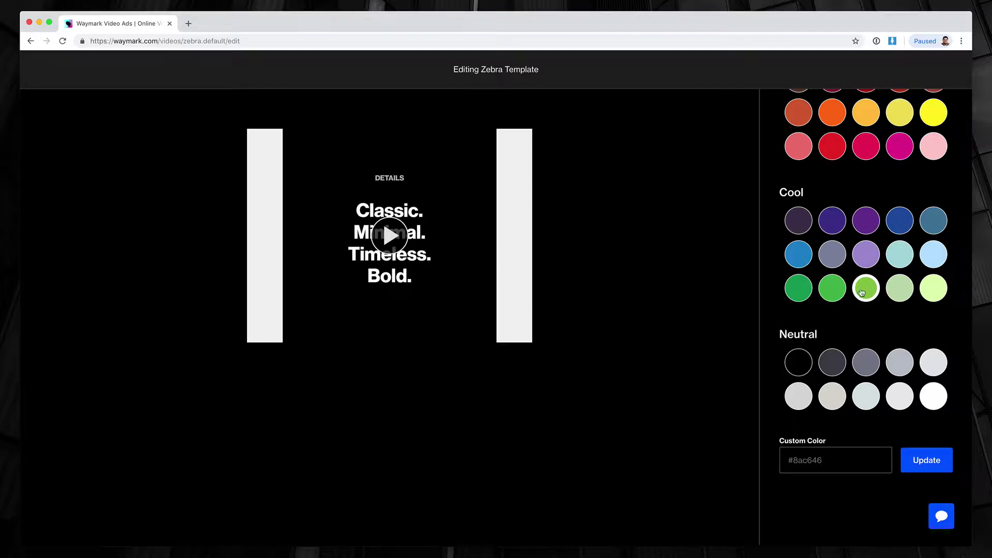
{"action": "scroll", "coordinate": [863, 293], "scroll_direction": "up", "scroll_amount": 3}
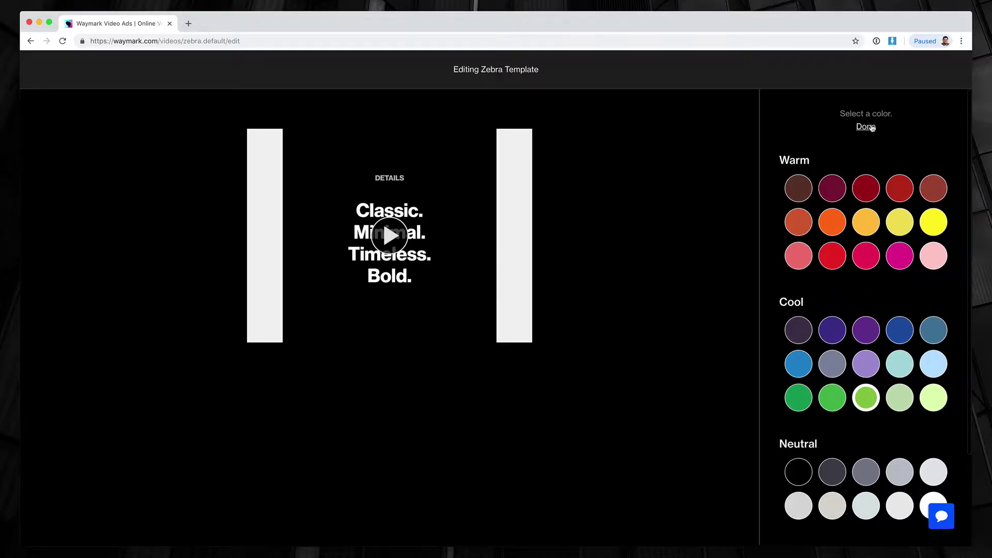
{"action": "left_click", "coordinate": [866, 126]}
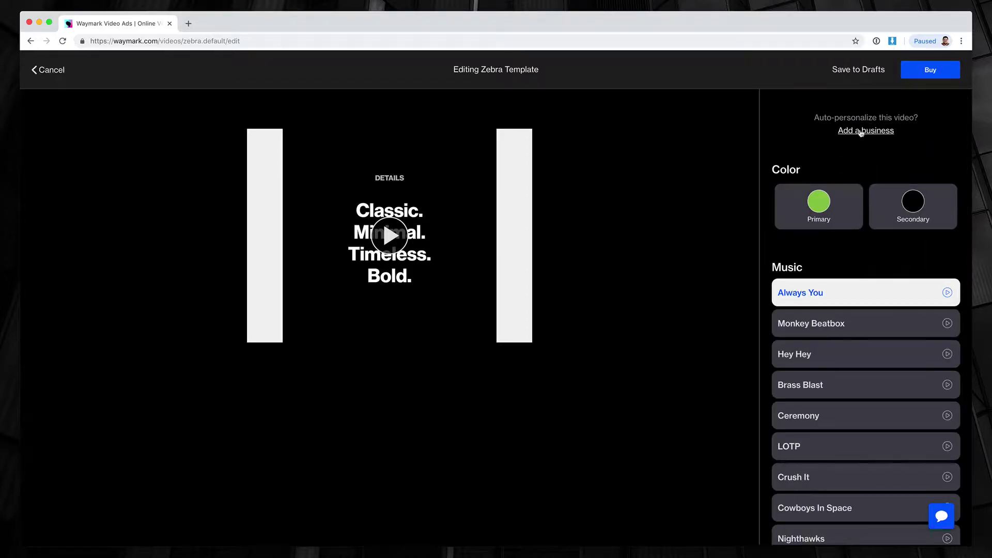
Step: Set the secondary color to the dark purple Cool swatch
{"action": "left_click", "coordinate": [912, 207]}
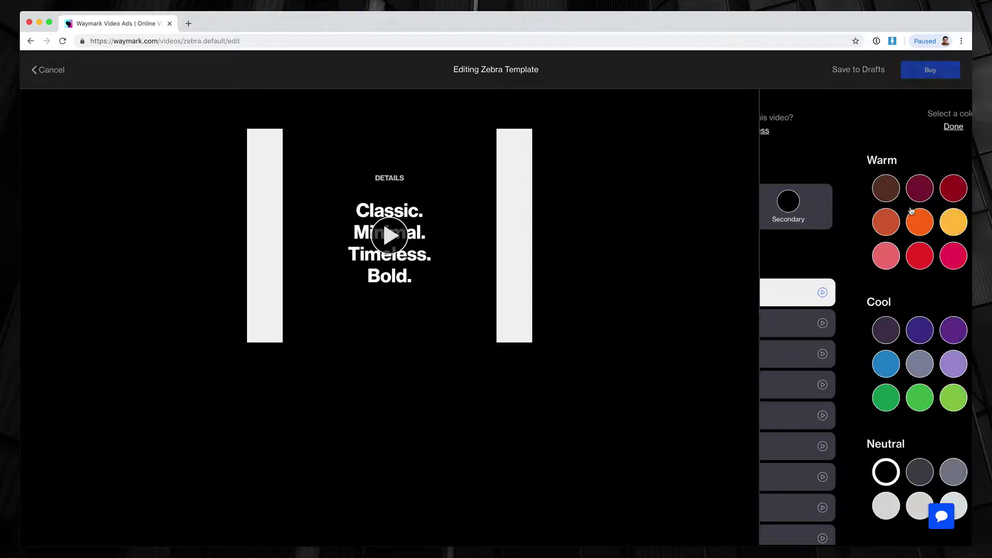
{"action": "scroll", "coordinate": [850, 293], "scroll_direction": "down", "scroll_amount": 1}
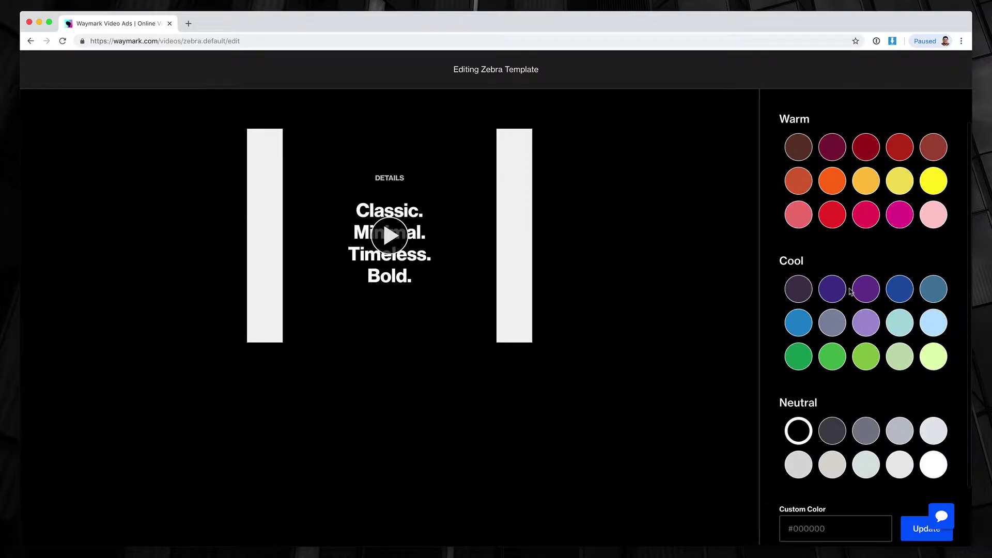
{"action": "left_click", "coordinate": [800, 290]}
{"action": "scroll", "coordinate": [839, 259], "scroll_direction": "up", "scroll_amount": 1}
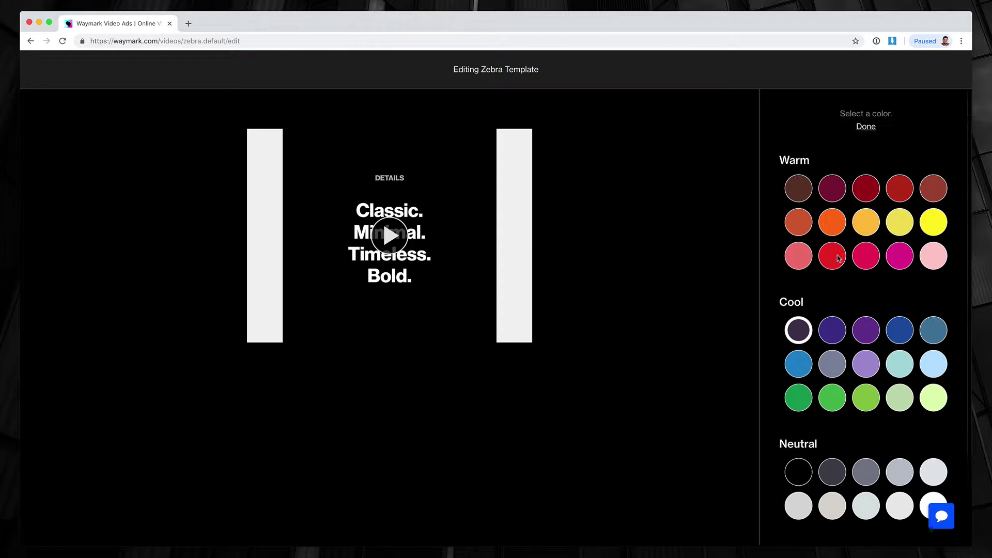
{"action": "left_click", "coordinate": [860, 128]}
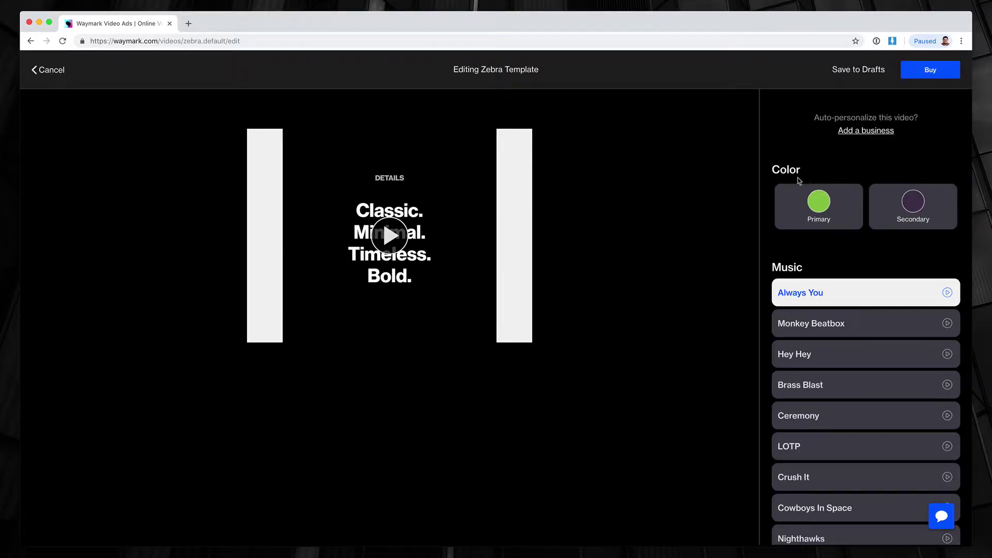
Step: Play the preview partway and pause it to review the green and dark purple scenes
{"action": "left_click", "coordinate": [398, 245]}
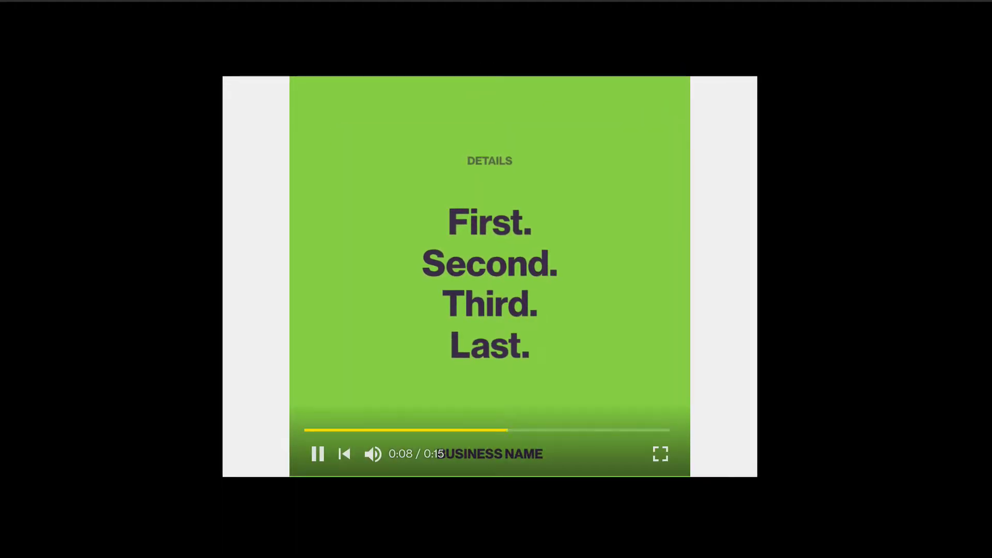
{"action": "left_click", "coordinate": [318, 453]}
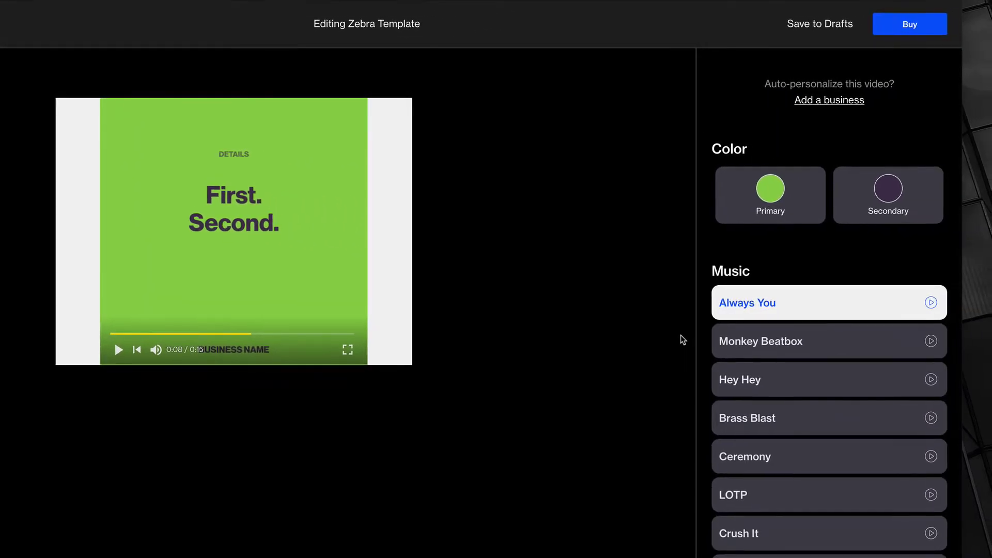
Step: Pick Cowboys In Space from the Music list and play the preview with it
{"action": "scroll", "coordinate": [749, 401], "scroll_direction": "down", "scroll_amount": 5}
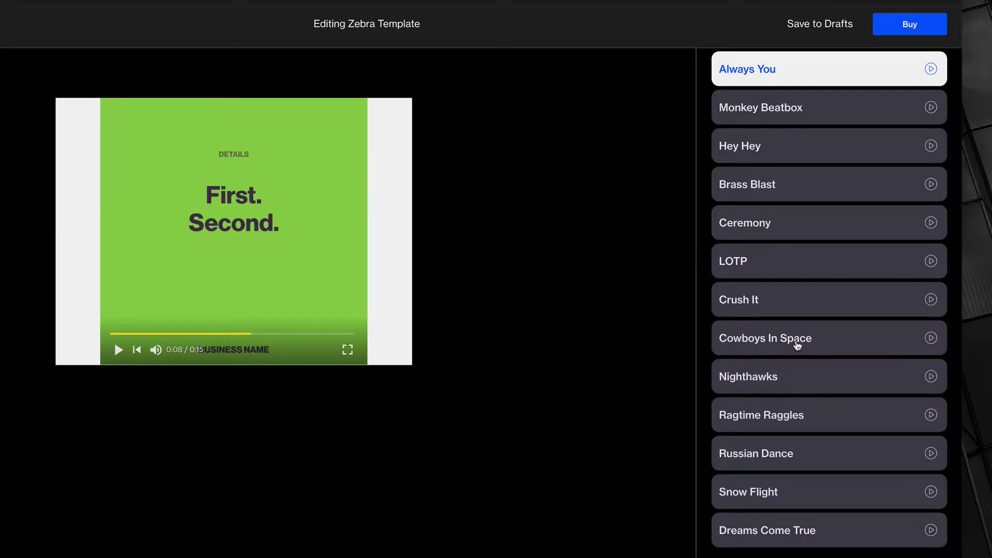
{"action": "left_click", "coordinate": [797, 343]}
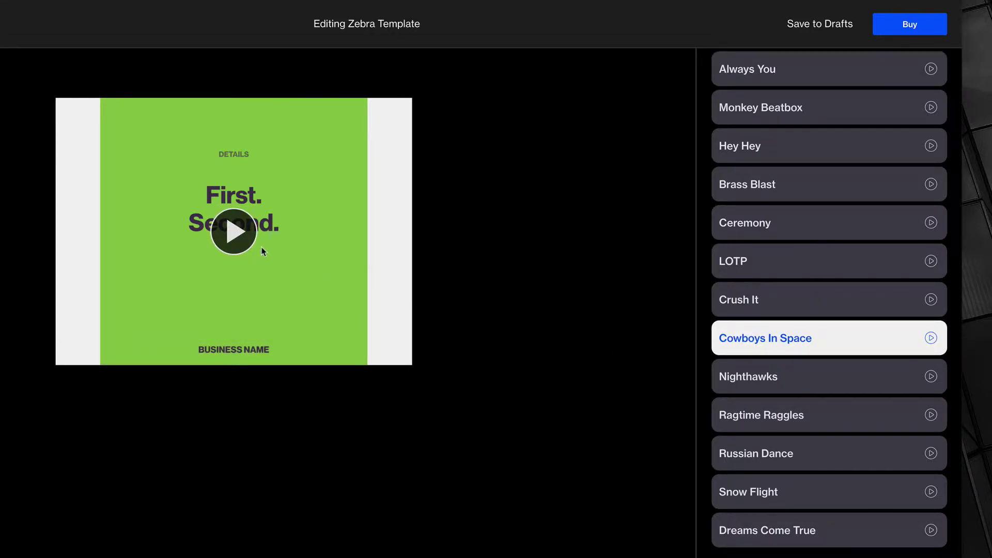
{"action": "left_click", "coordinate": [244, 238]}
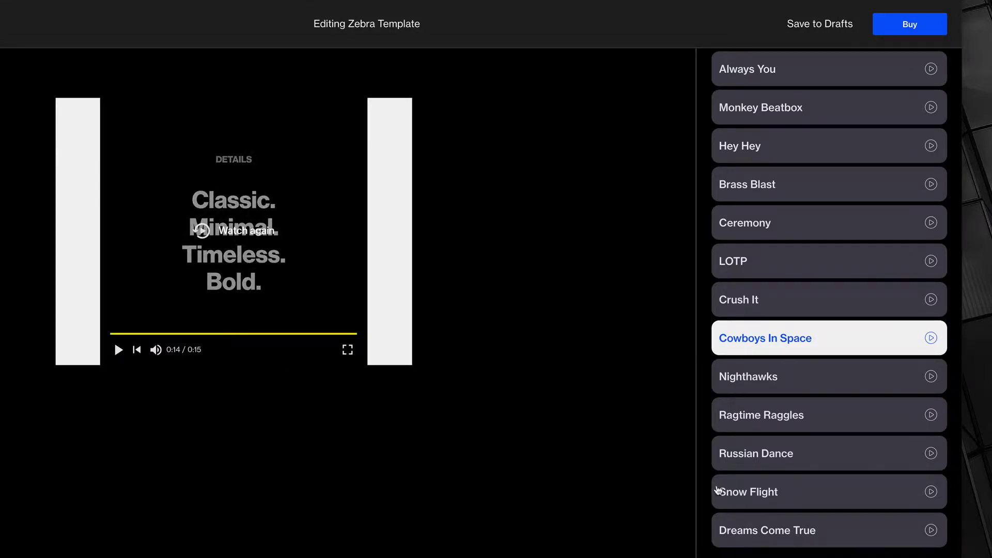
{"action": "scroll", "coordinate": [756, 448], "scroll_direction": "down", "scroll_amount": 6}
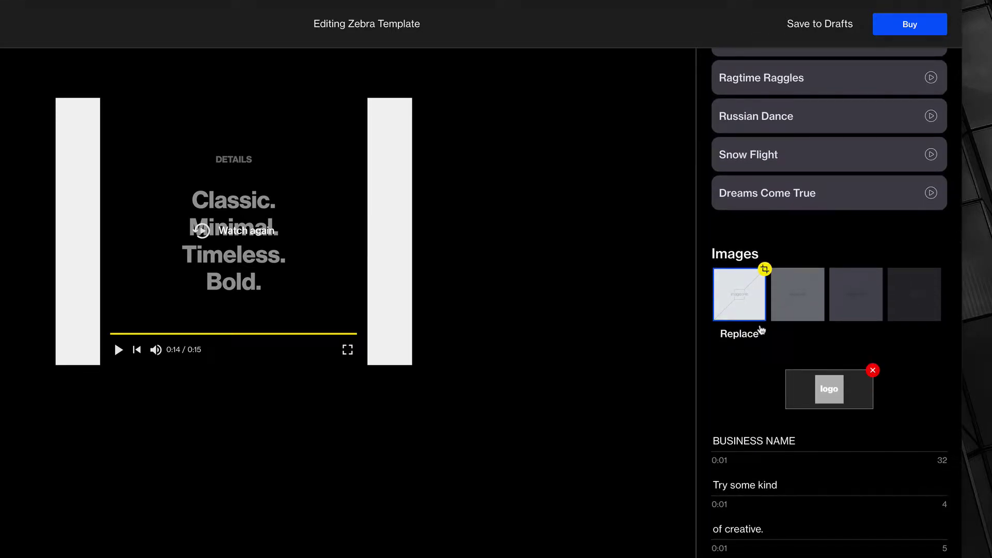
{"action": "scroll", "coordinate": [839, 292], "scroll_direction": "right", "scroll_amount": 2}
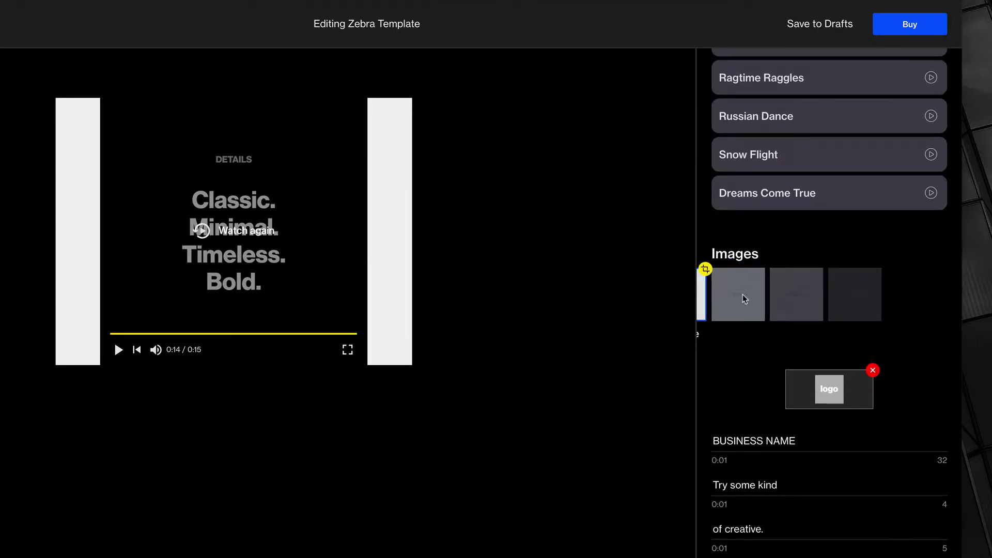
{"action": "scroll", "coordinate": [744, 298], "scroll_direction": "left", "scroll_amount": 2}
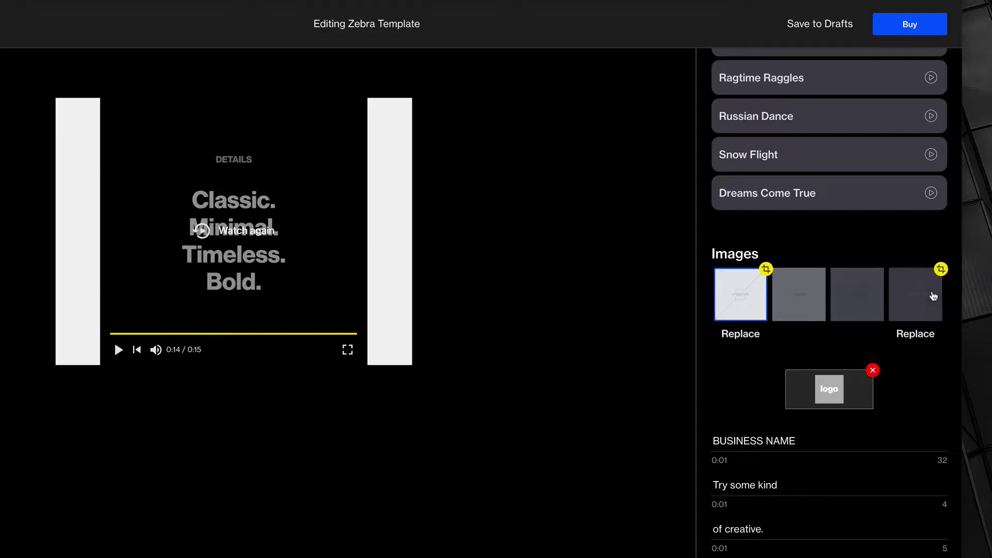
{"action": "scroll", "coordinate": [768, 306], "scroll_direction": "right", "scroll_amount": 2}
{"action": "scroll", "coordinate": [749, 295], "scroll_direction": "left", "scroll_amount": 2}
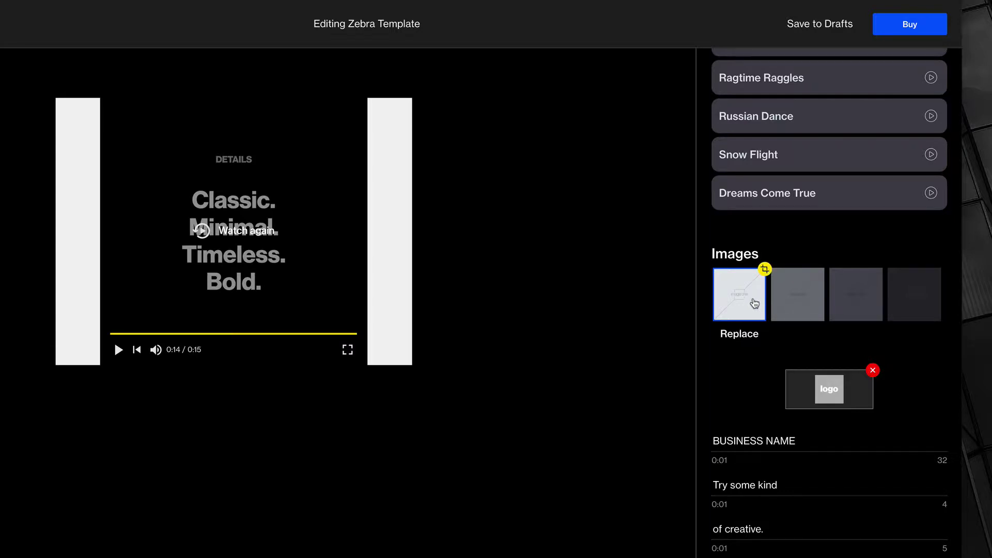
Step: Upload 01 - kari-shea-180802-property.jpg as the first image and show its scene in the preview
{"action": "left_click", "coordinate": [740, 335]}
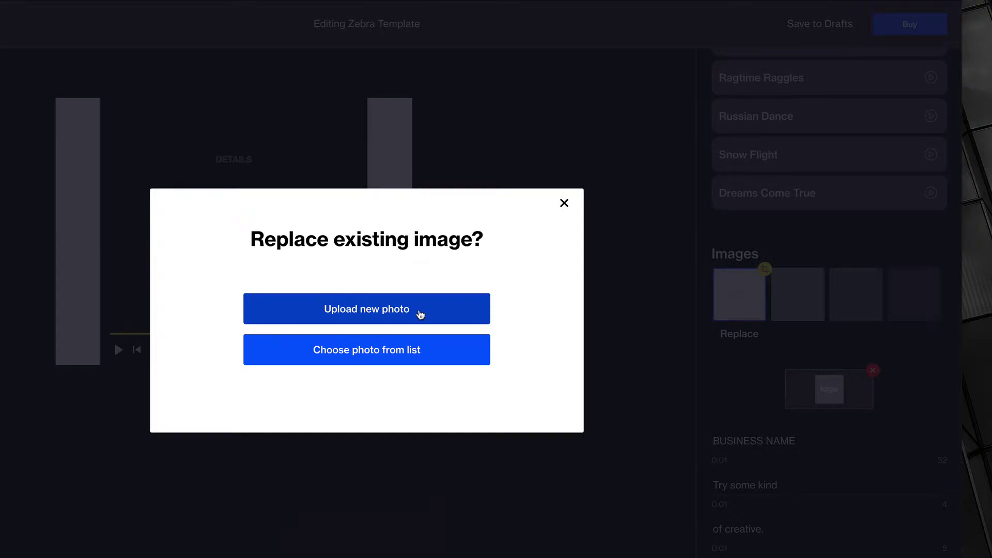
{"action": "left_click", "coordinate": [421, 314]}
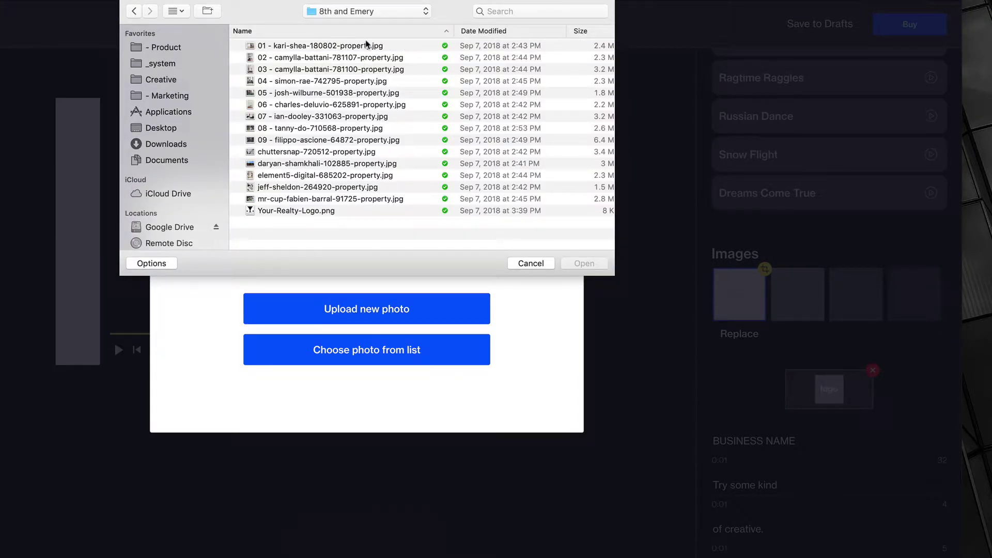
{"action": "left_click", "coordinate": [349, 46]}
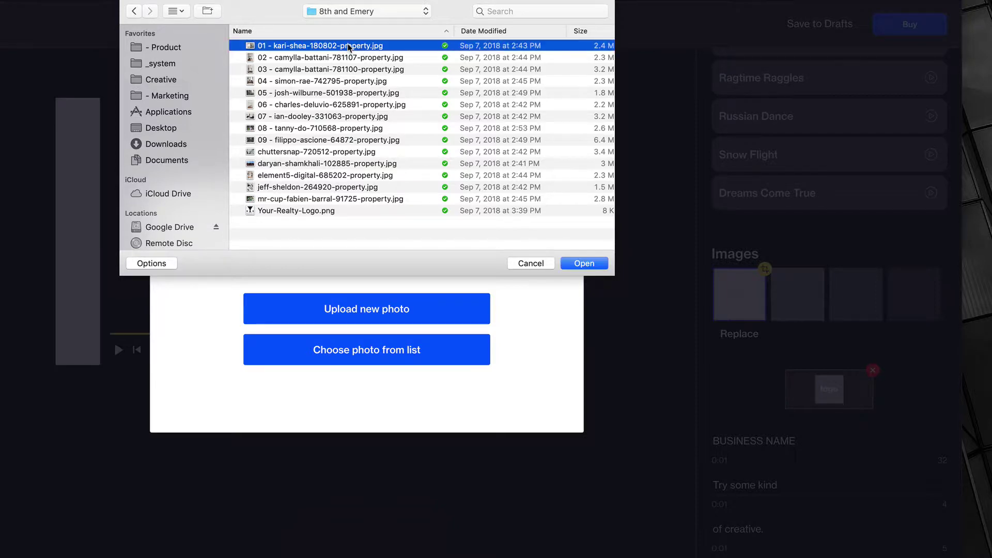
{"action": "left_click", "coordinate": [573, 264]}
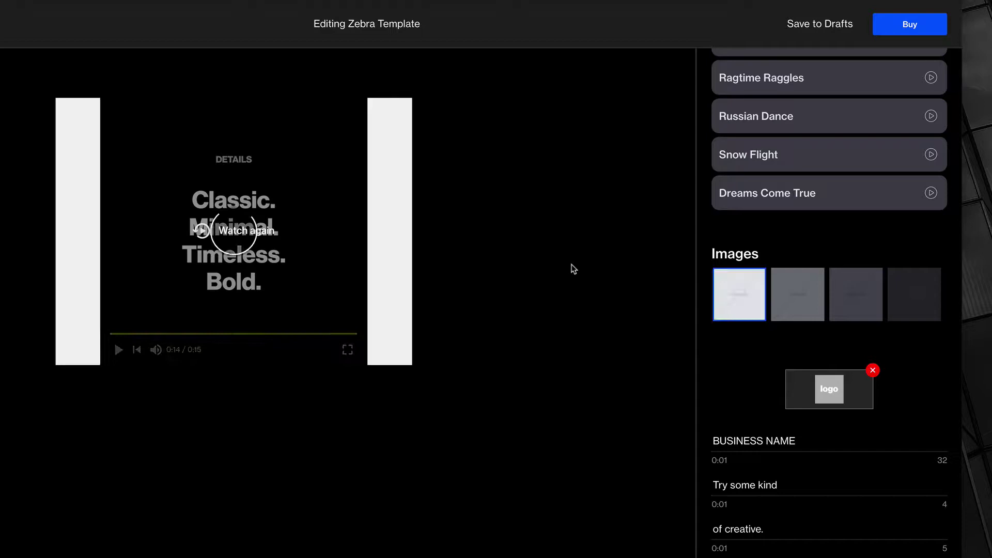
{"action": "left_click", "coordinate": [802, 310]}
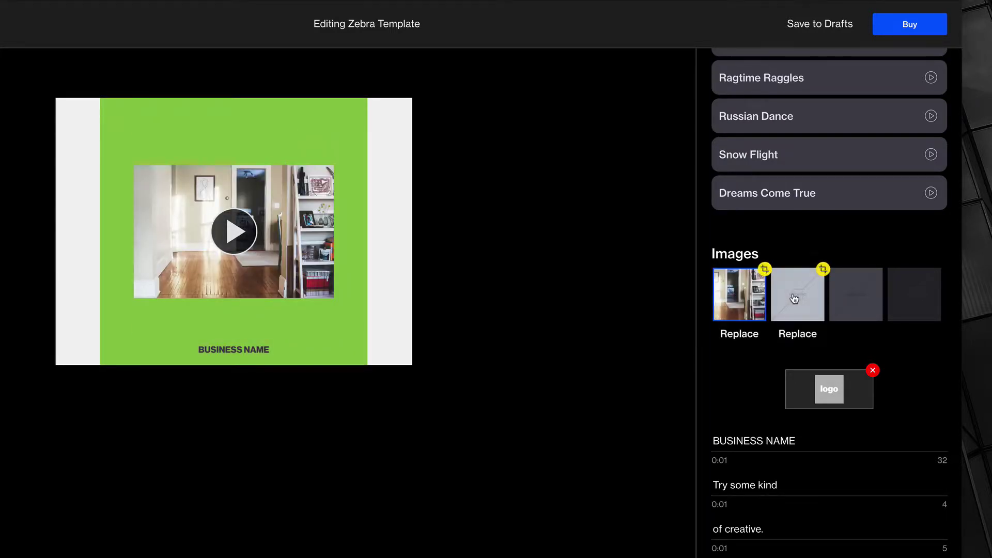
Step: Upload the 02 camylla-battani photo into the second slot and another property photo into the third
{"action": "left_click", "coordinate": [793, 289]}
{"action": "left_click", "coordinate": [802, 333]}
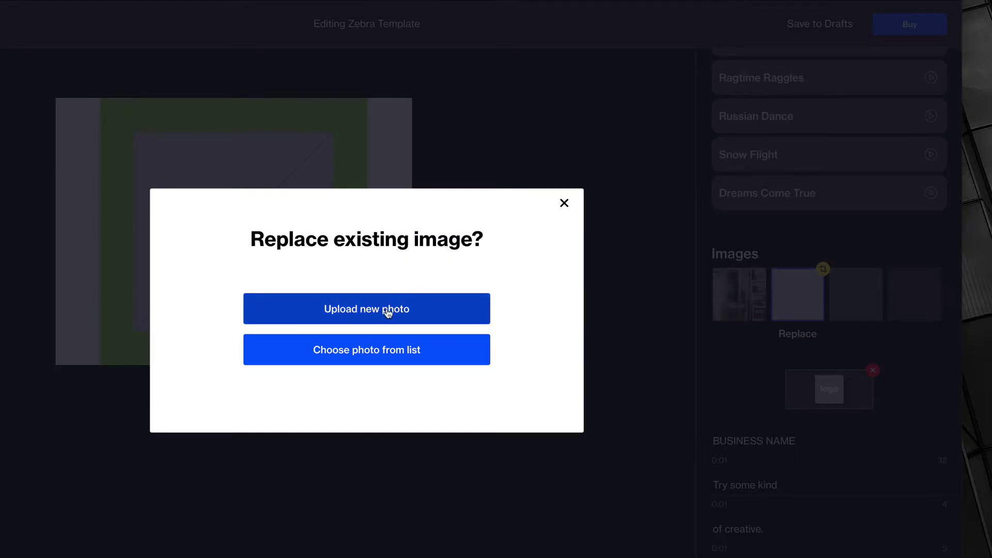
{"action": "left_click", "coordinate": [383, 315]}
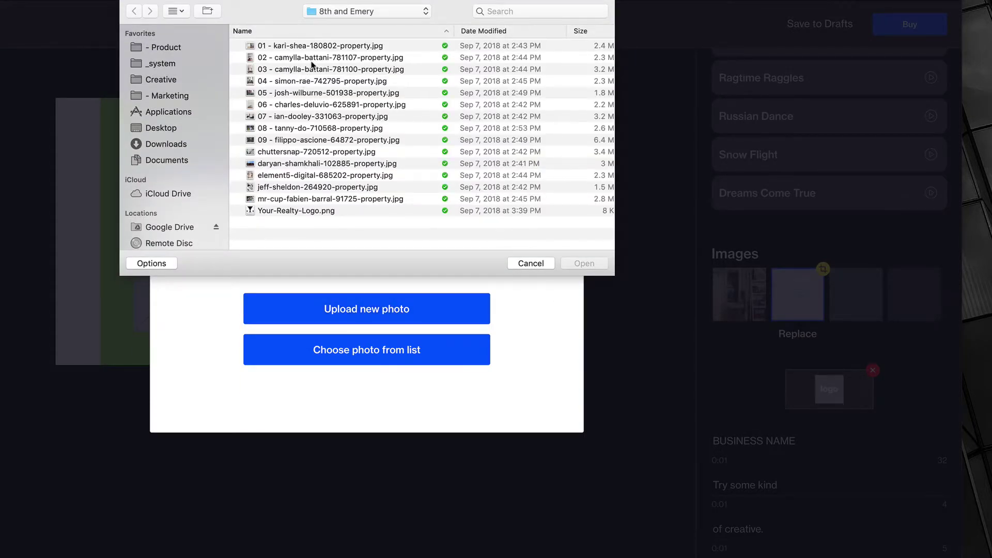
{"action": "double_click", "coordinate": [312, 59]}
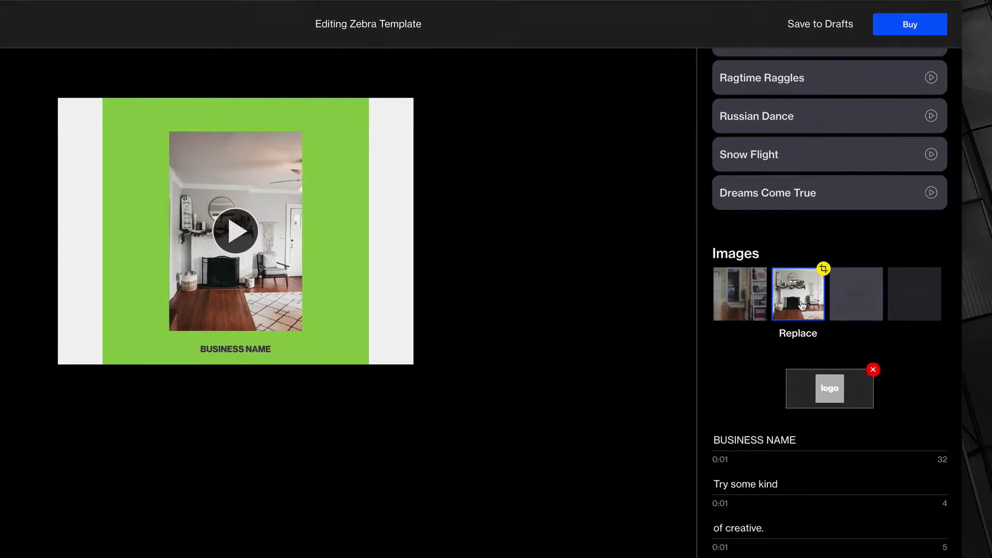
{"action": "left_click", "coordinate": [858, 335]}
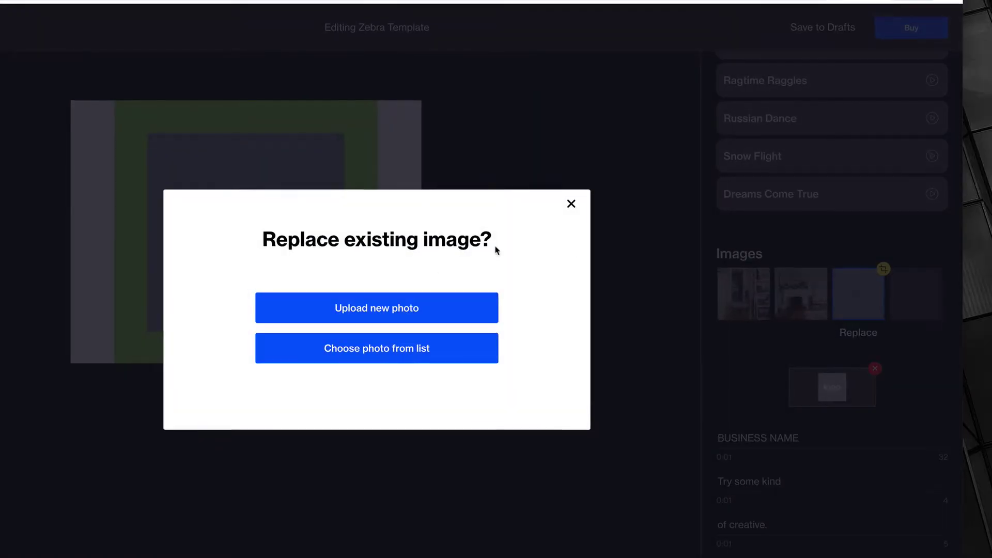
{"action": "left_click", "coordinate": [449, 309]}
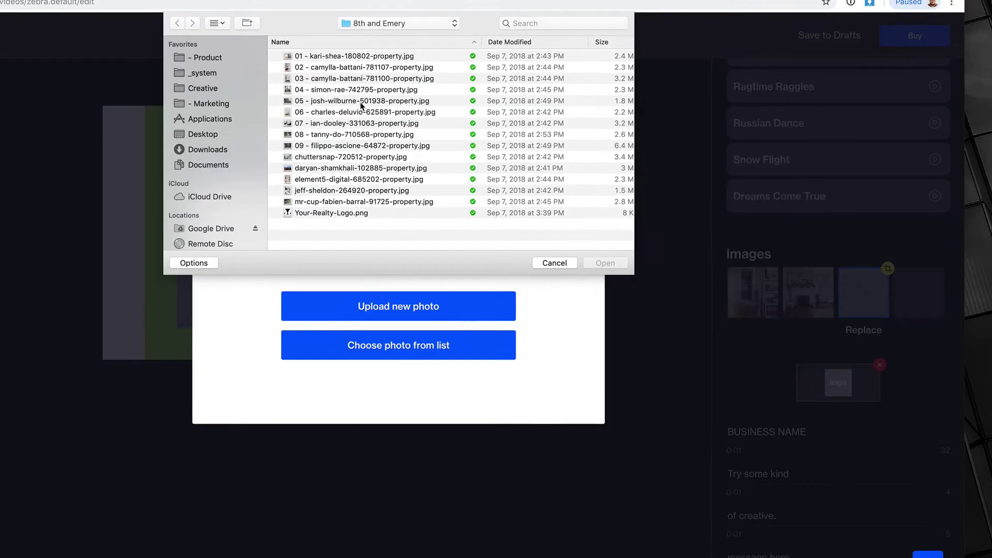
{"action": "double_click", "coordinate": [361, 106]}
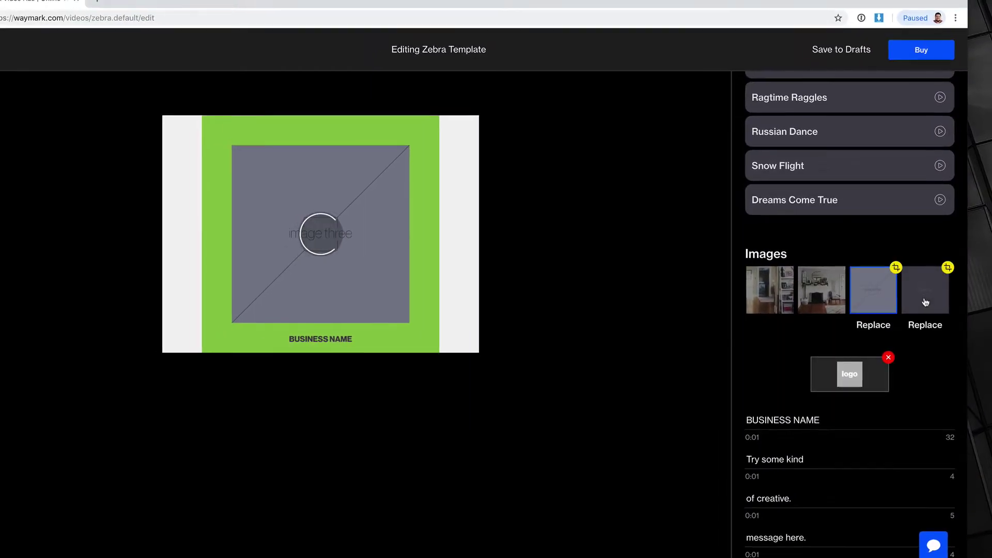
Step: Upload 09 - filippo-ascione-64872-property.jpg into the empty fourth image slot
{"action": "left_click", "coordinate": [926, 303]}
{"action": "left_click", "coordinate": [926, 327]}
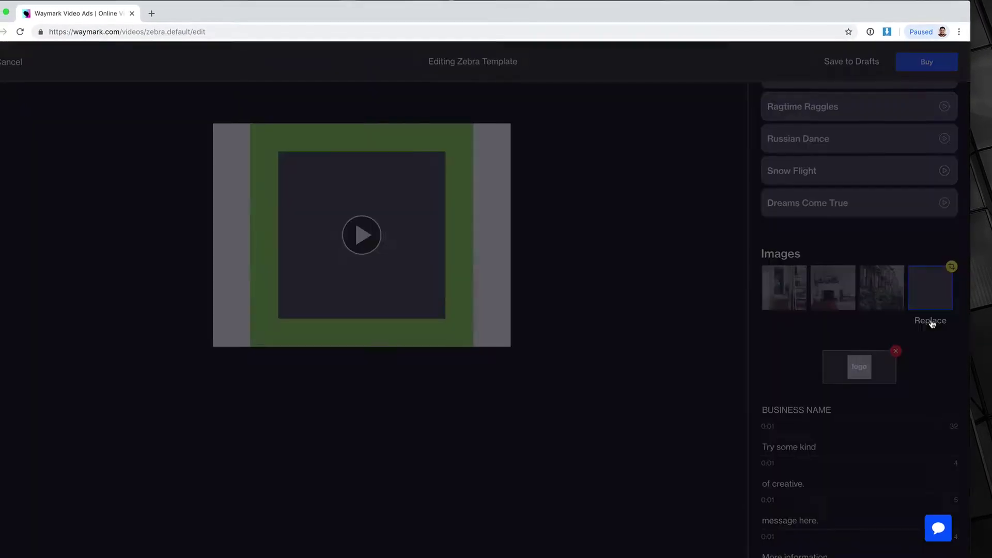
{"action": "left_click", "coordinate": [486, 300]}
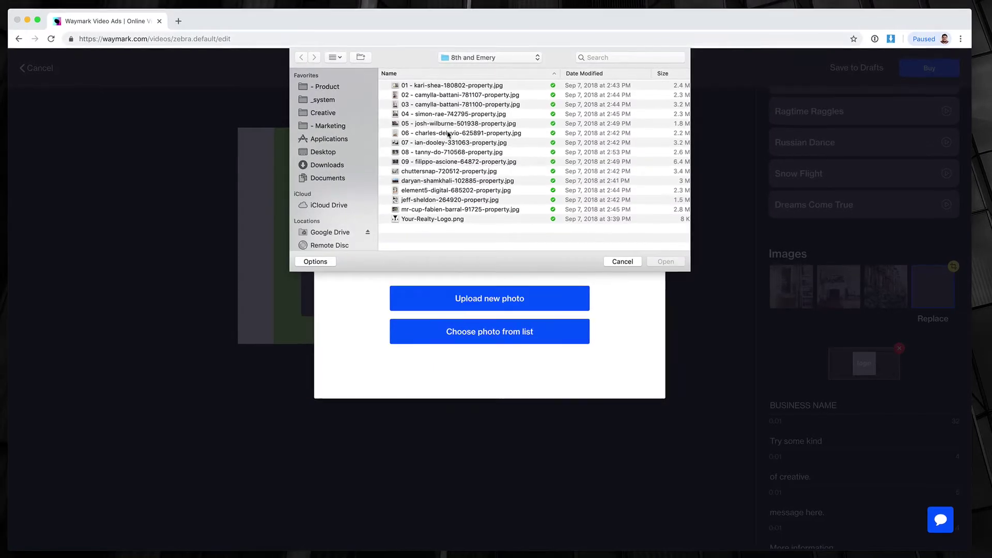
{"action": "double_click", "coordinate": [421, 162]}
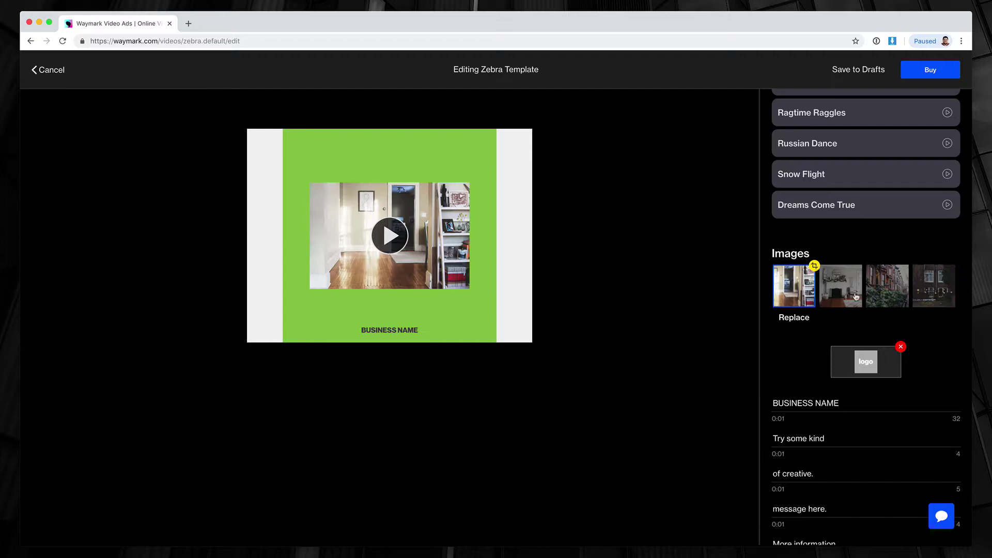
Step: Set the primary color to the light grey Neutral swatch (#bdc2cc)
{"action": "scroll", "coordinate": [862, 211], "scroll_direction": "up", "scroll_amount": 10}
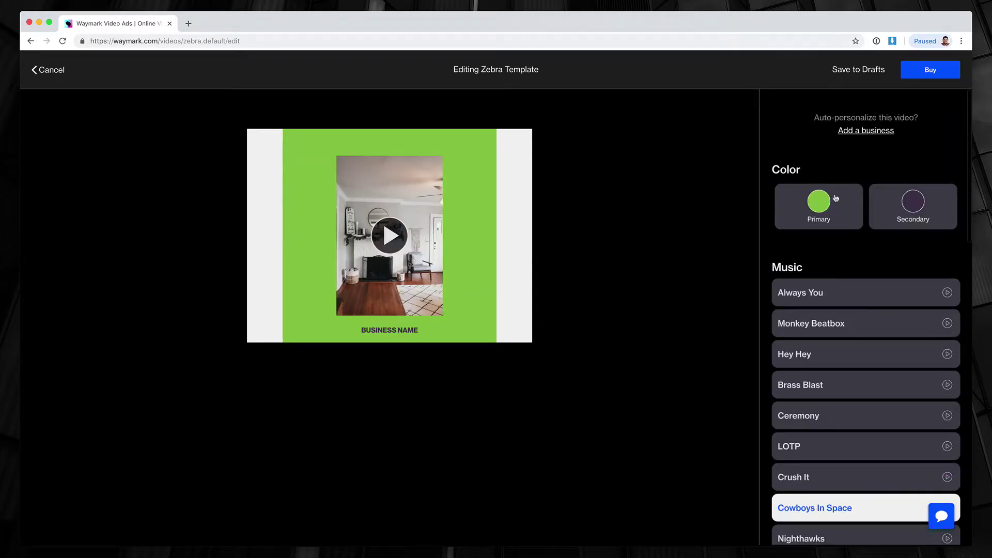
{"action": "left_click", "coordinate": [819, 204]}
{"action": "scroll", "coordinate": [821, 260], "scroll_direction": "down", "scroll_amount": 2}
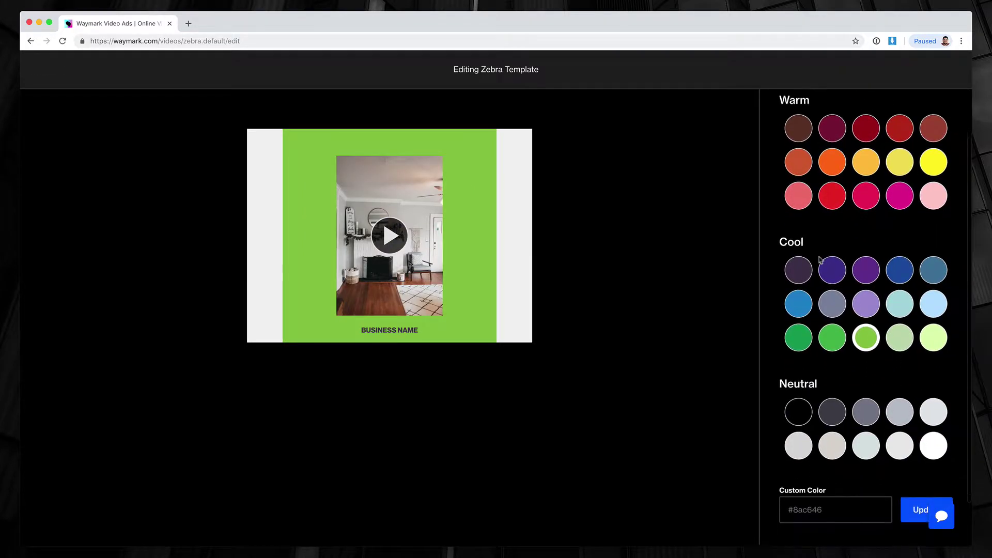
{"action": "left_click", "coordinate": [902, 418]}
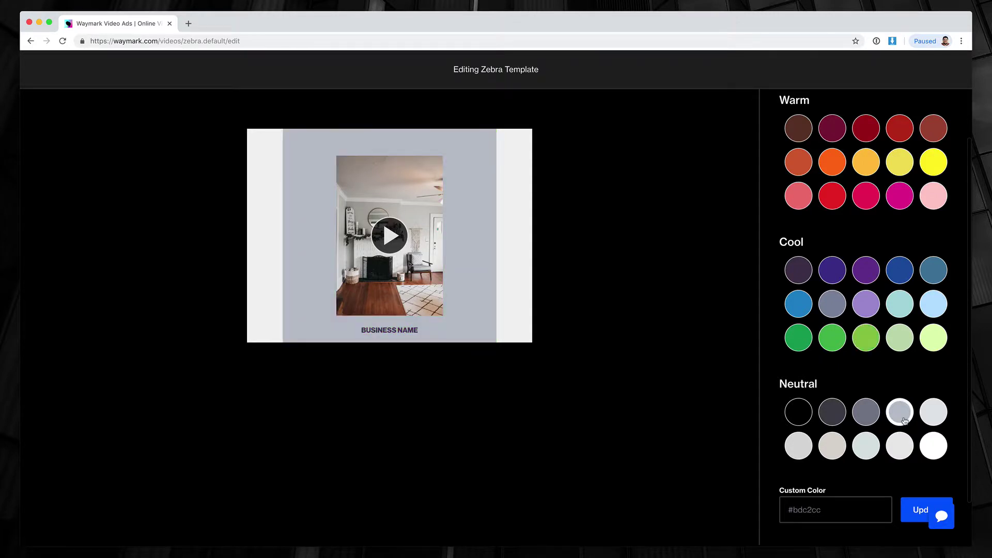
{"action": "scroll", "coordinate": [889, 210], "scroll_direction": "up", "scroll_amount": 2}
{"action": "left_click", "coordinate": [866, 127]}
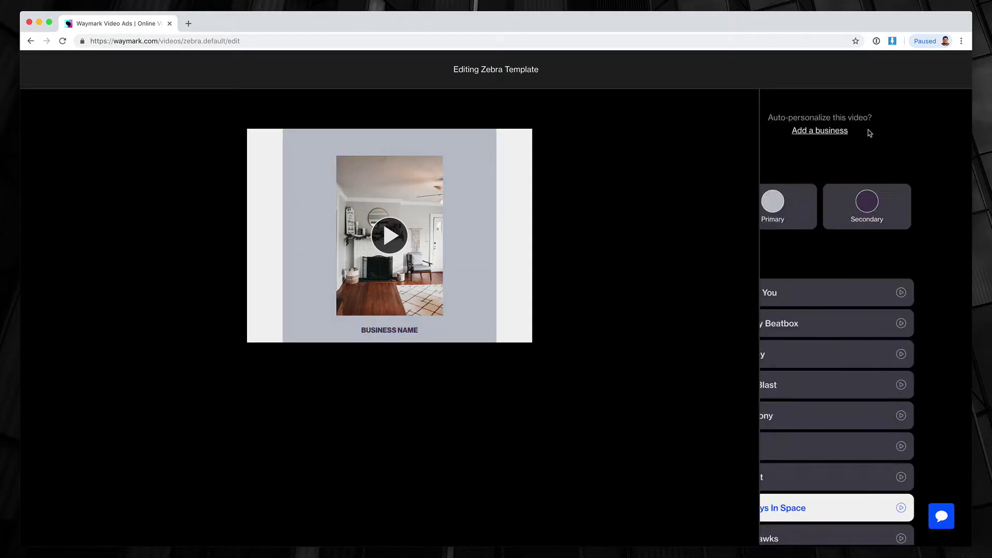
Step: Set the secondary color to the black swatch
{"action": "left_click", "coordinate": [910, 203]}
{"action": "scroll", "coordinate": [878, 312], "scroll_direction": "down", "scroll_amount": 2}
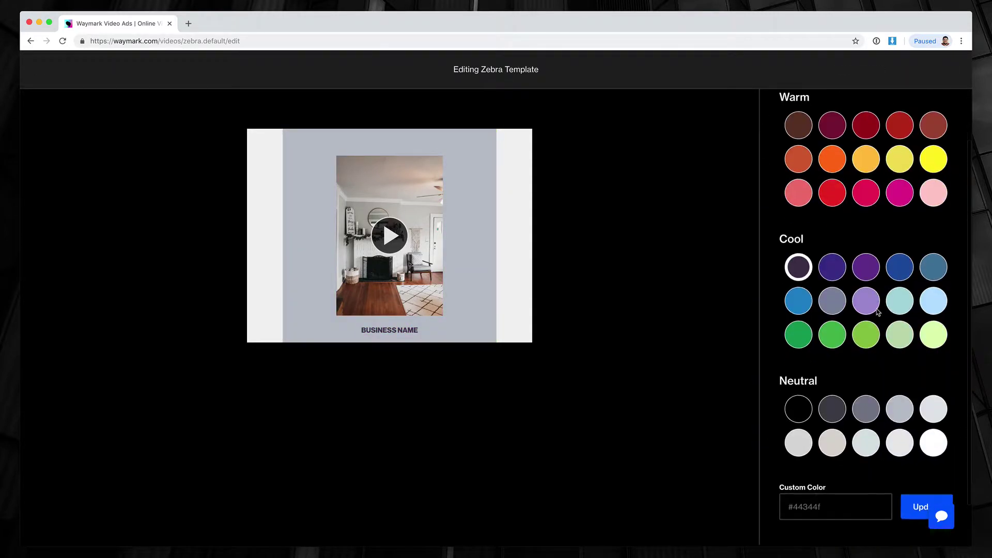
{"action": "left_click", "coordinate": [795, 416]}
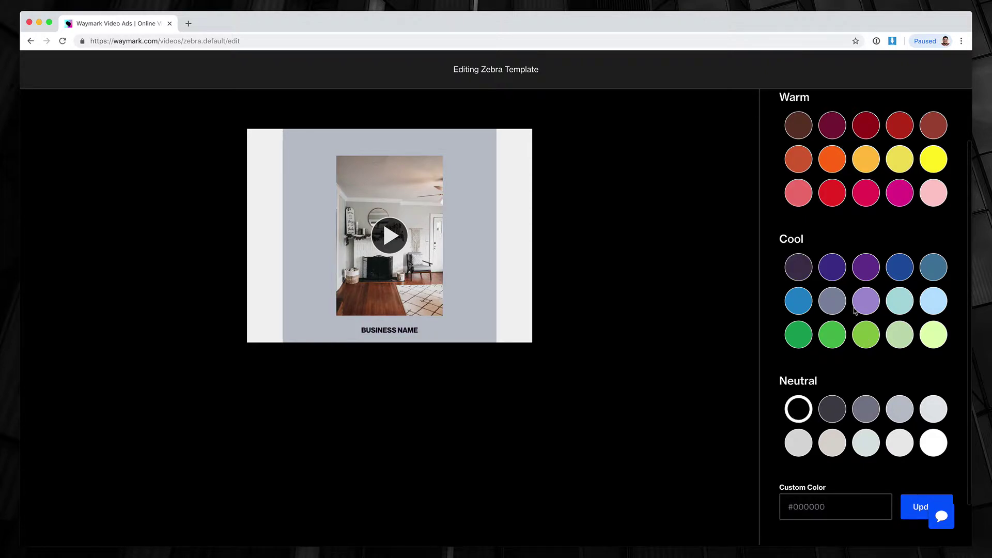
{"action": "scroll", "coordinate": [884, 233], "scroll_direction": "up", "scroll_amount": 2}
{"action": "left_click", "coordinate": [868, 127]}
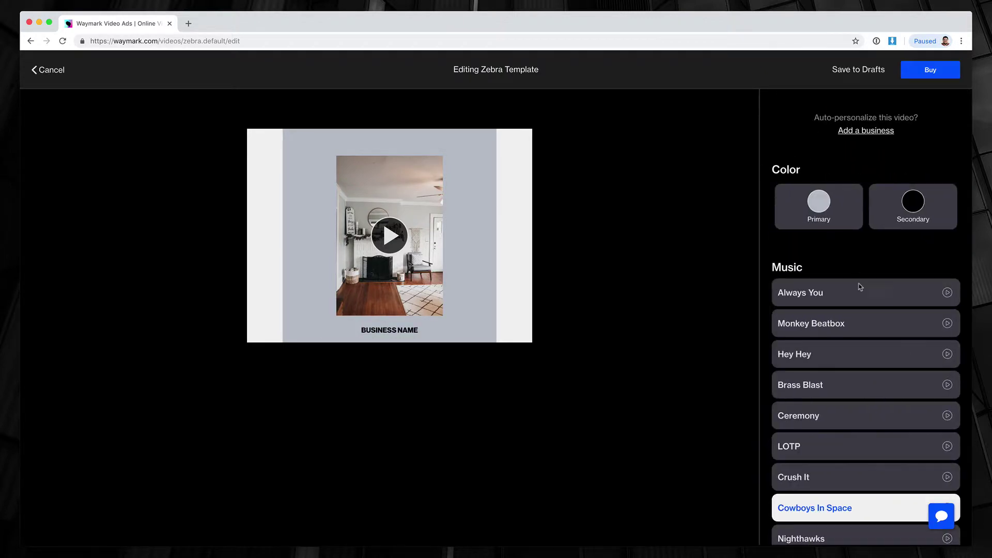
Step: Play and pause the preview, then try Always You as the music and play it
{"action": "scroll", "coordinate": [859, 304], "scroll_direction": "down", "scroll_amount": 10}
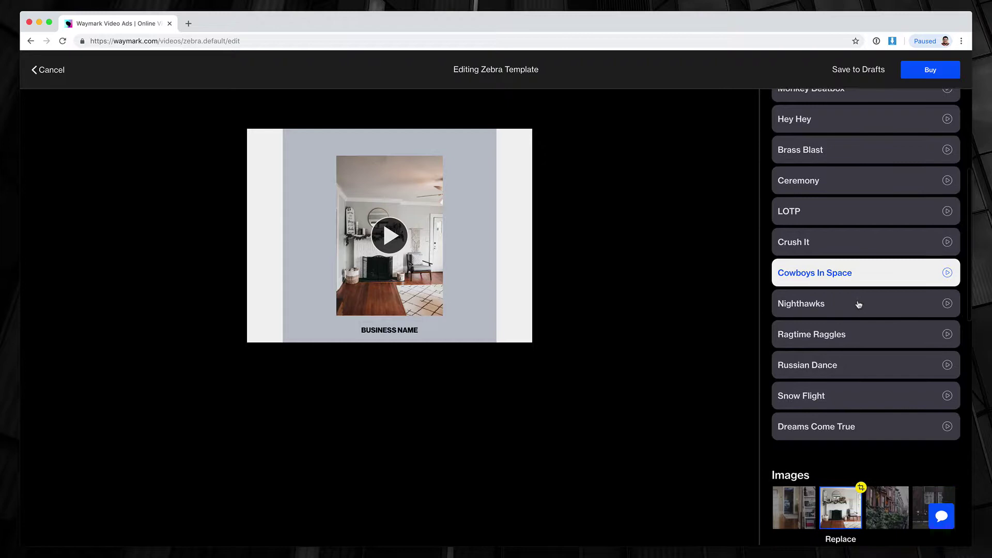
{"action": "scroll", "coordinate": [858, 304], "scroll_direction": "down", "scroll_amount": 1}
{"action": "scroll", "coordinate": [780, 314], "scroll_direction": "up", "scroll_amount": 5}
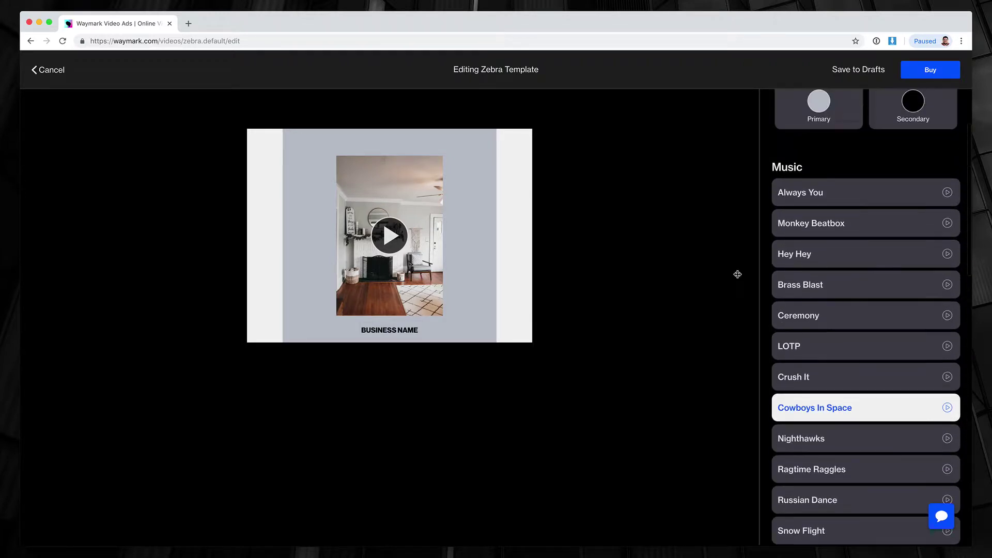
{"action": "left_click", "coordinate": [391, 239]}
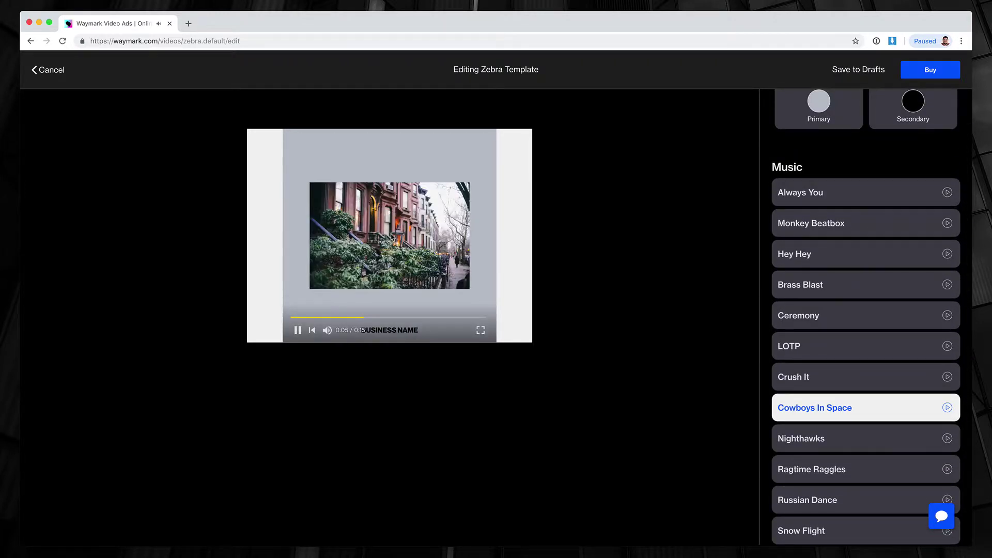
{"action": "left_click", "coordinate": [392, 237]}
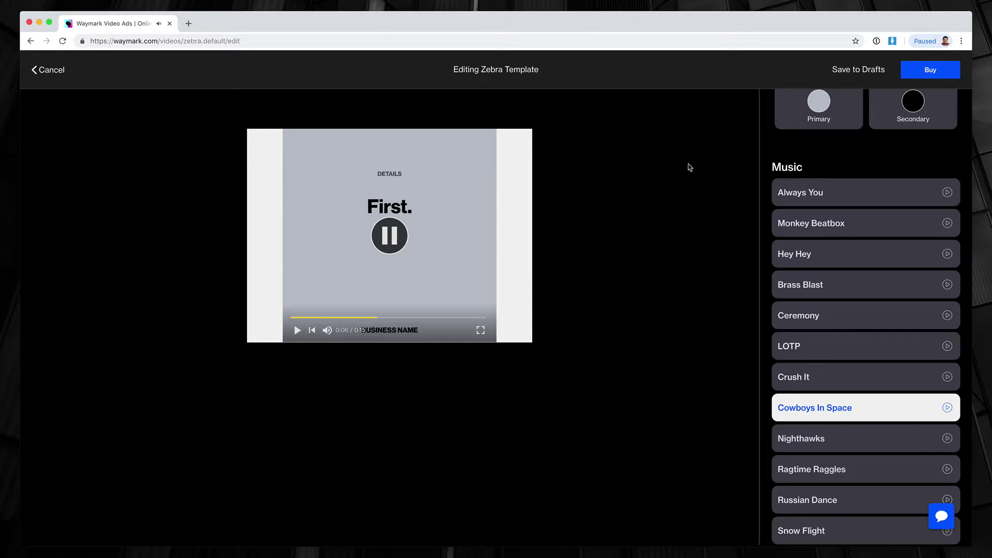
{"action": "left_click", "coordinate": [833, 204]}
{"action": "left_click", "coordinate": [381, 235]}
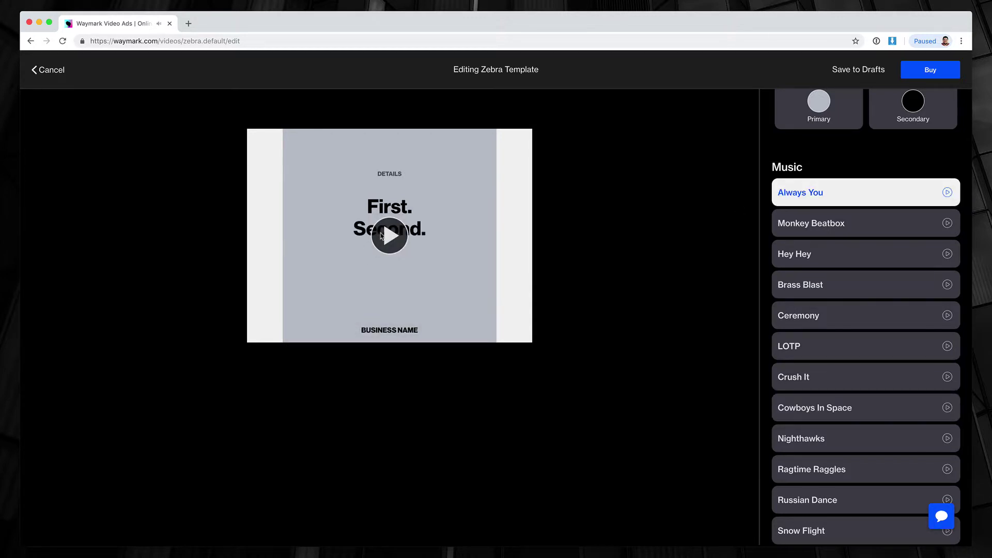
Step: Switch the music to Hey Hey and play, then pause, the preview
{"action": "left_click", "coordinate": [862, 264]}
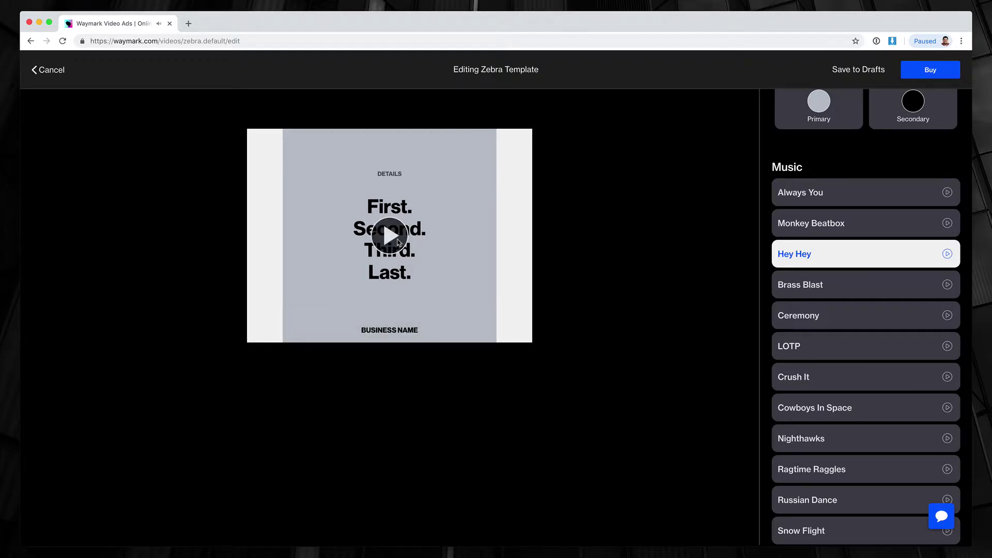
{"action": "left_click", "coordinate": [391, 237]}
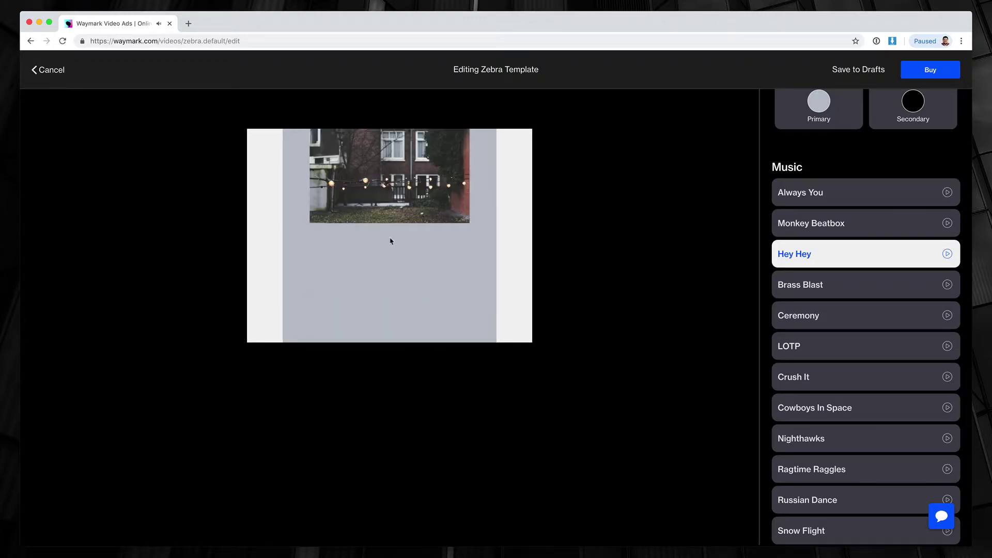
{"action": "left_click", "coordinate": [392, 240]}
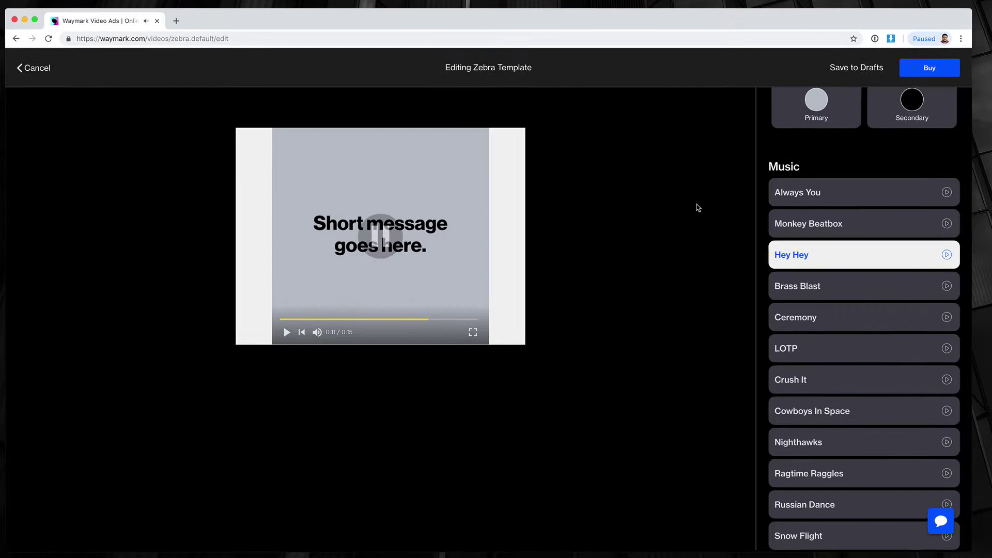
{"action": "scroll", "coordinate": [905, 326], "scroll_direction": "down", "scroll_amount": 5}
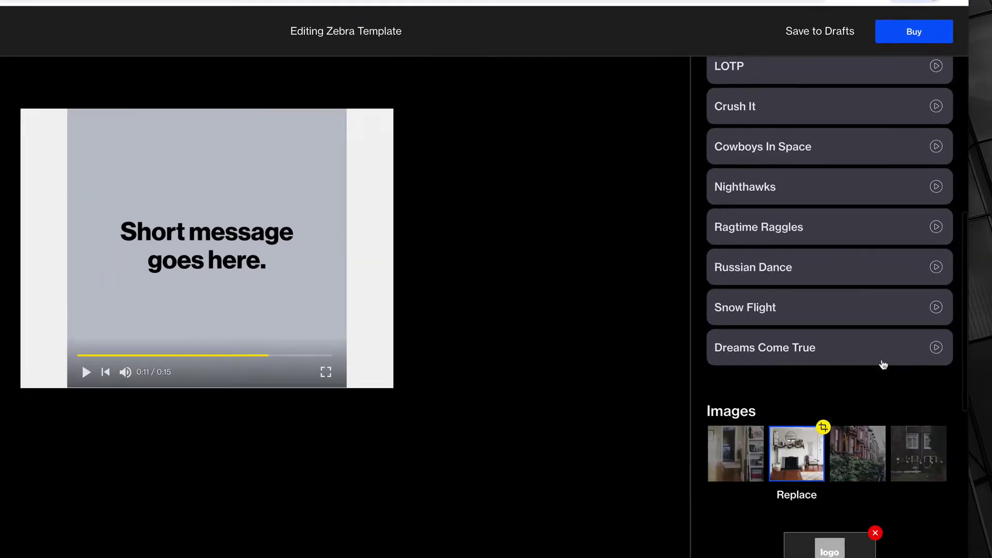
Step: Delete the placeholder logo and retype the business name fallback text as 'Real Estate'
{"action": "scroll", "coordinate": [881, 367], "scroll_direction": "down", "scroll_amount": 6}
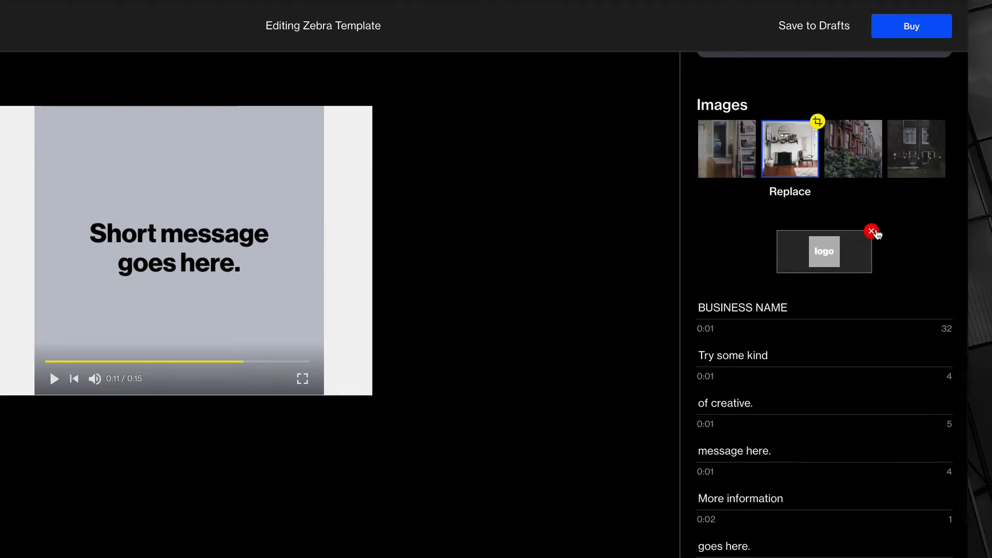
{"action": "left_click", "coordinate": [872, 232]}
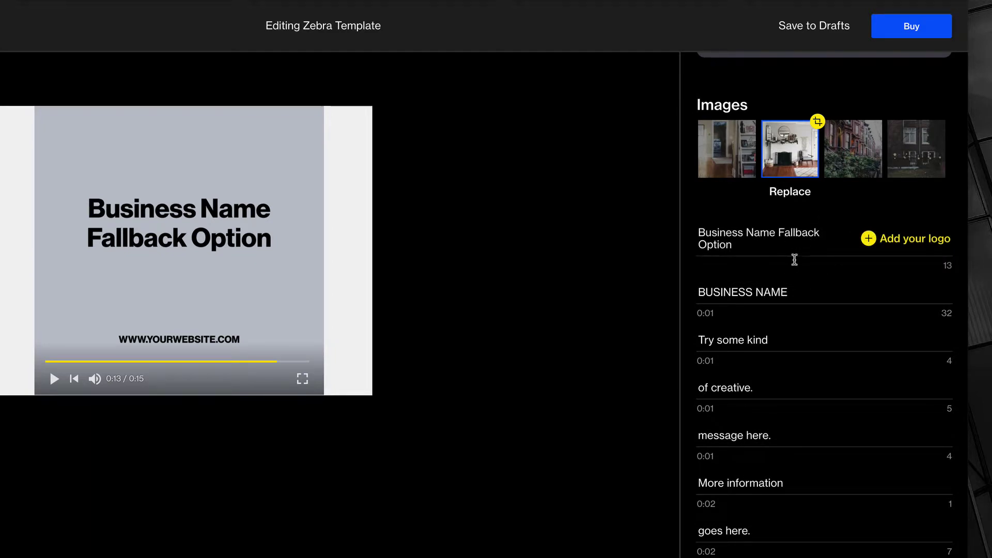
{"action": "left_click", "coordinate": [750, 241]}
{"action": "left_click_drag", "start_coordinate": [750, 242], "coordinate": [691, 223]}
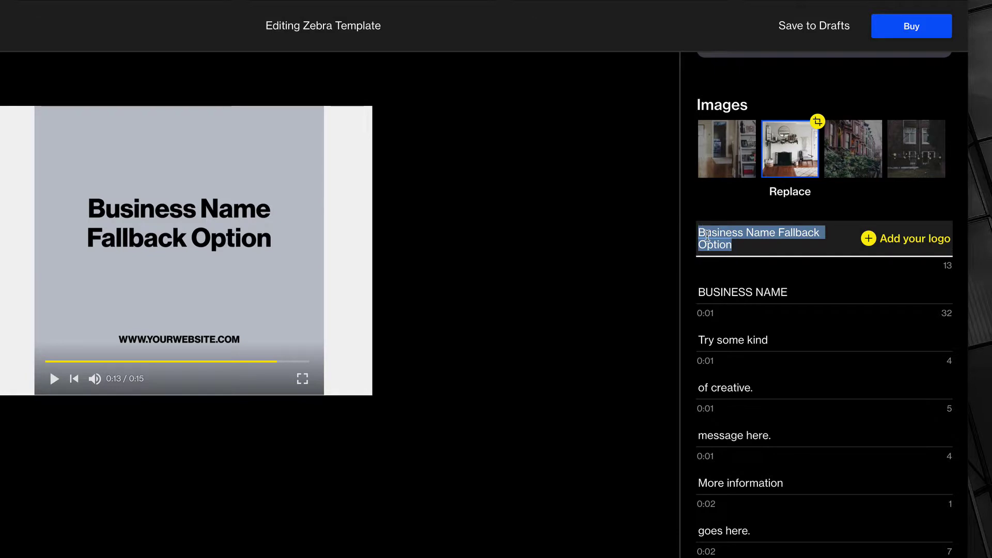
{"action": "type", "text": "Re"}
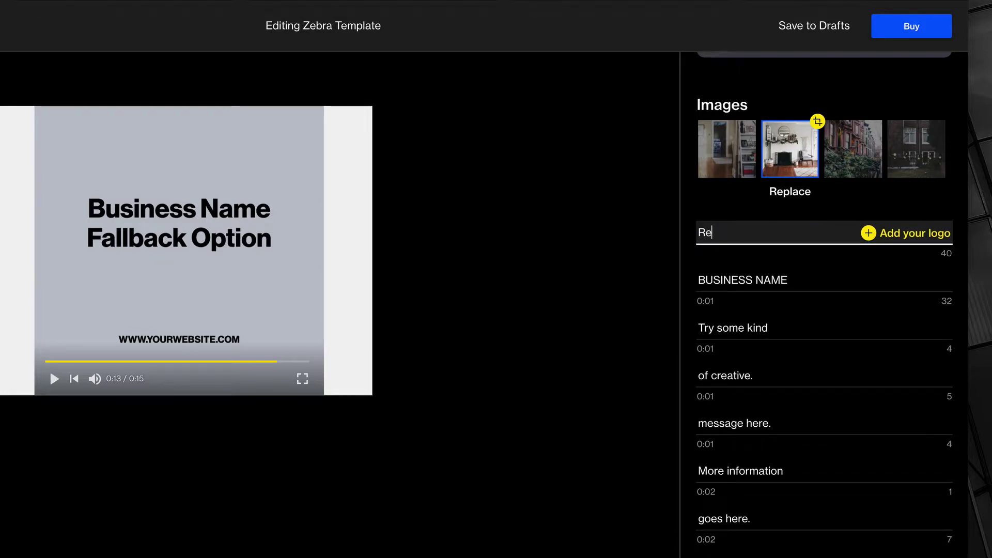
{"action": "type", "text": "al Estate"}
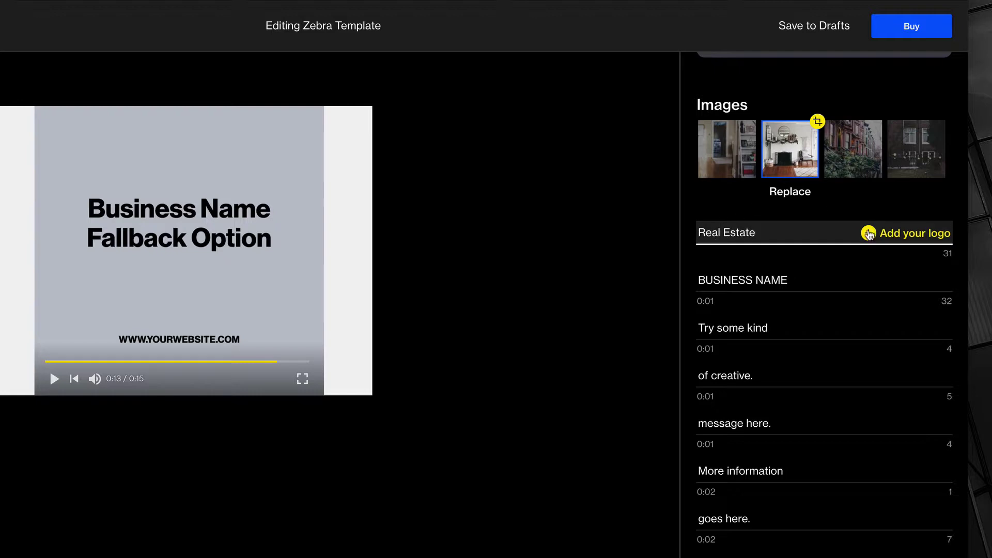
Step: Upload Your-Realty-Logo.png from the computer as the video's logo
{"action": "left_click", "coordinate": [869, 233]}
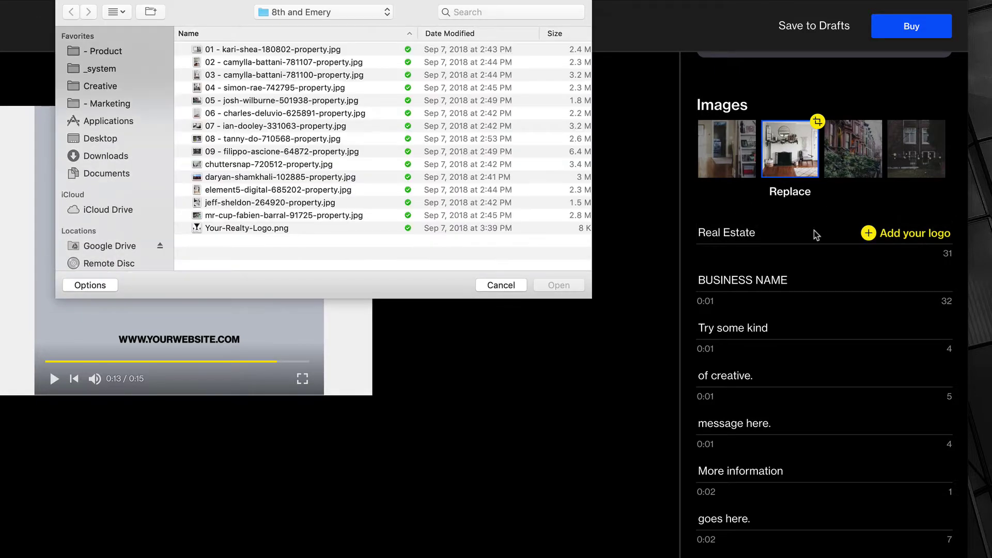
{"action": "left_click", "coordinate": [306, 232]}
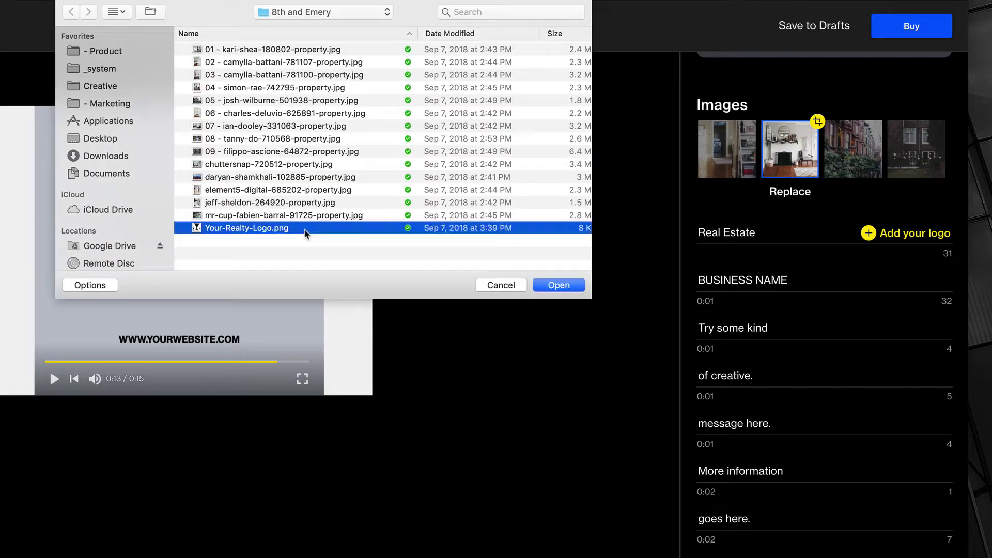
{"action": "left_click", "coordinate": [578, 290]}
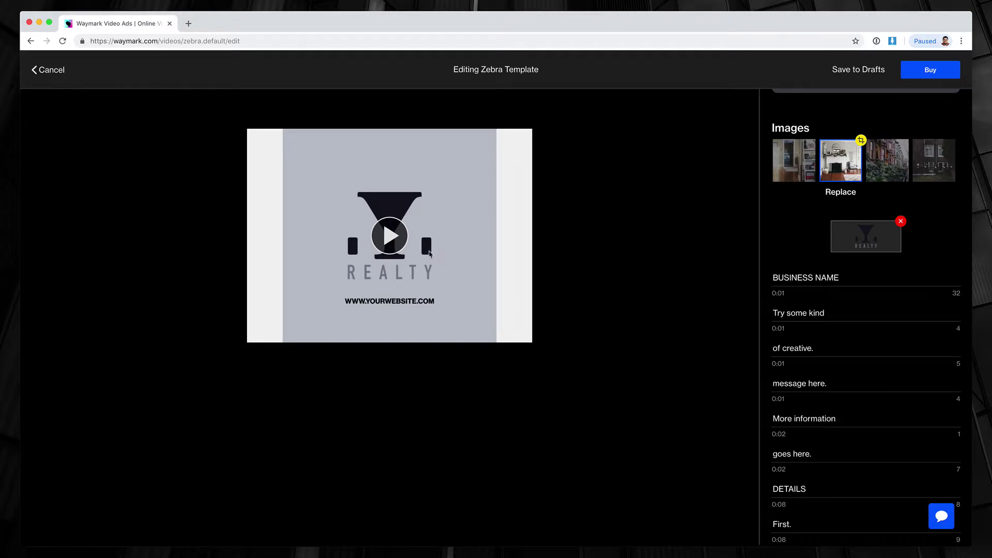
{"action": "scroll", "coordinate": [825, 310], "scroll_direction": "down", "scroll_amount": 5}
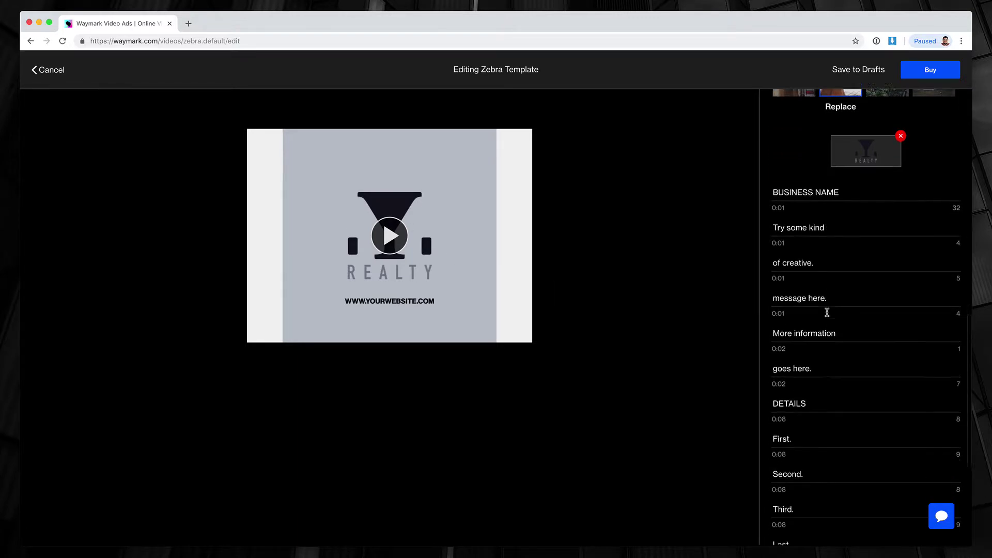
{"action": "left_click", "coordinate": [379, 237]}
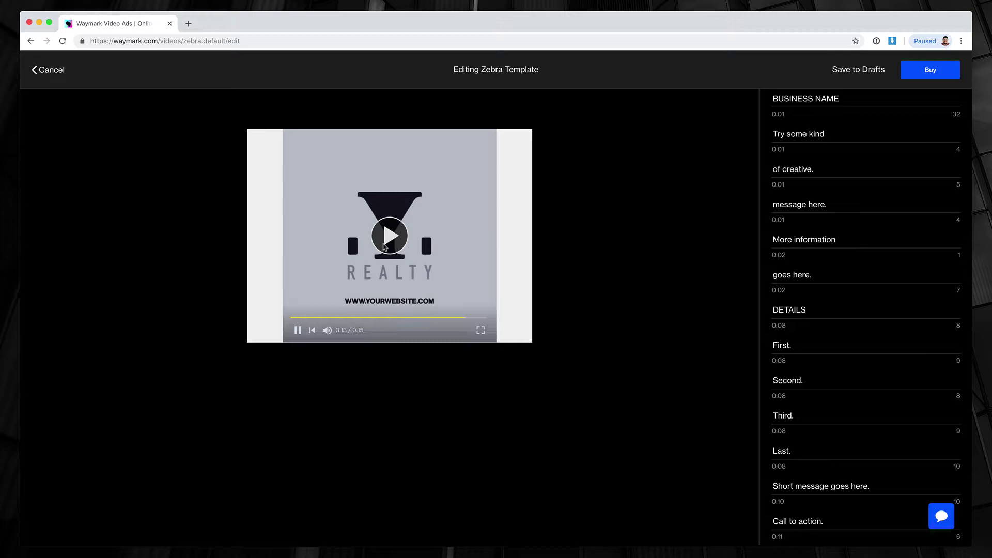
{"action": "left_click", "coordinate": [312, 330]}
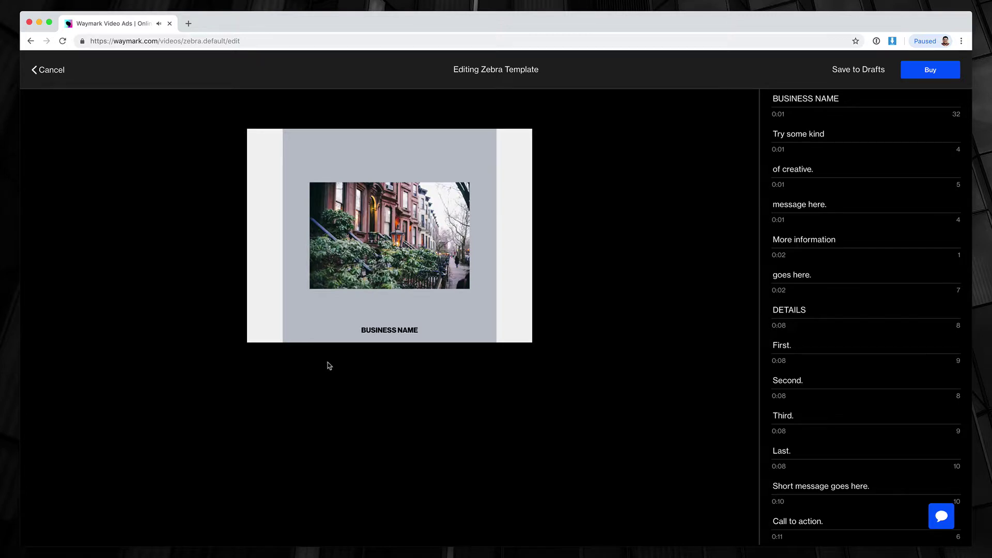
{"action": "left_click", "coordinate": [298, 331]}
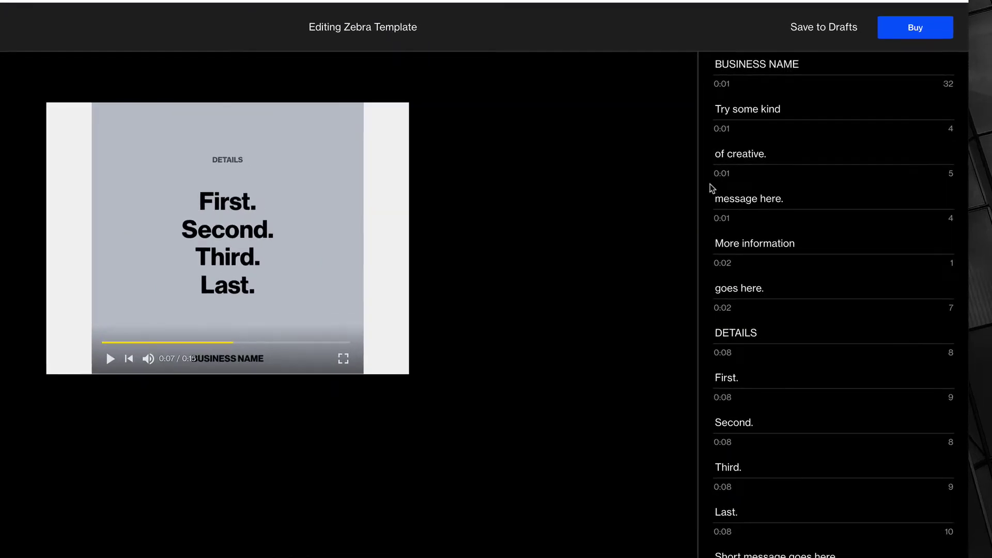
Step: Replace First., Second., Third. and Last. with Rent, This, House and Today
{"action": "scroll", "coordinate": [758, 283], "scroll_direction": "down", "scroll_amount": 3}
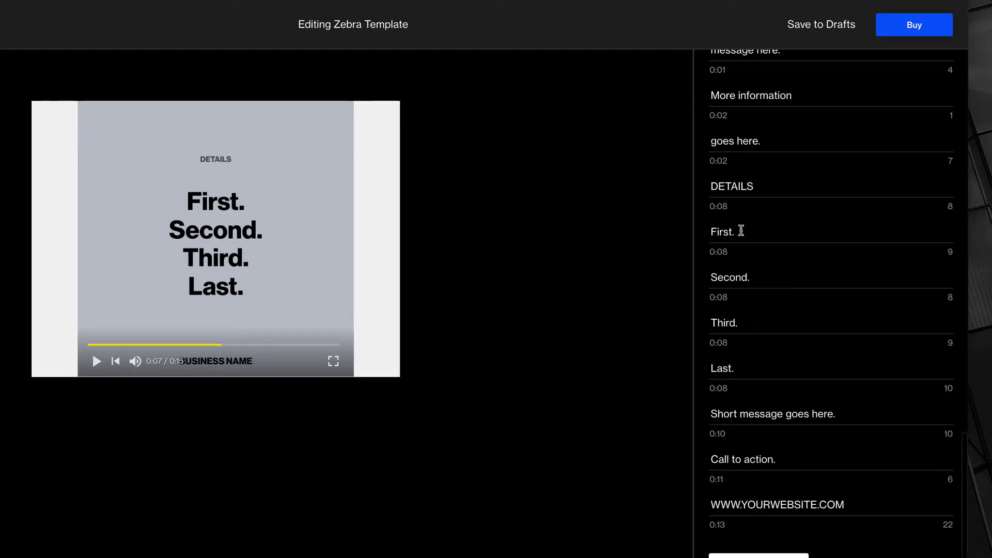
{"action": "left_click", "coordinate": [738, 365]}
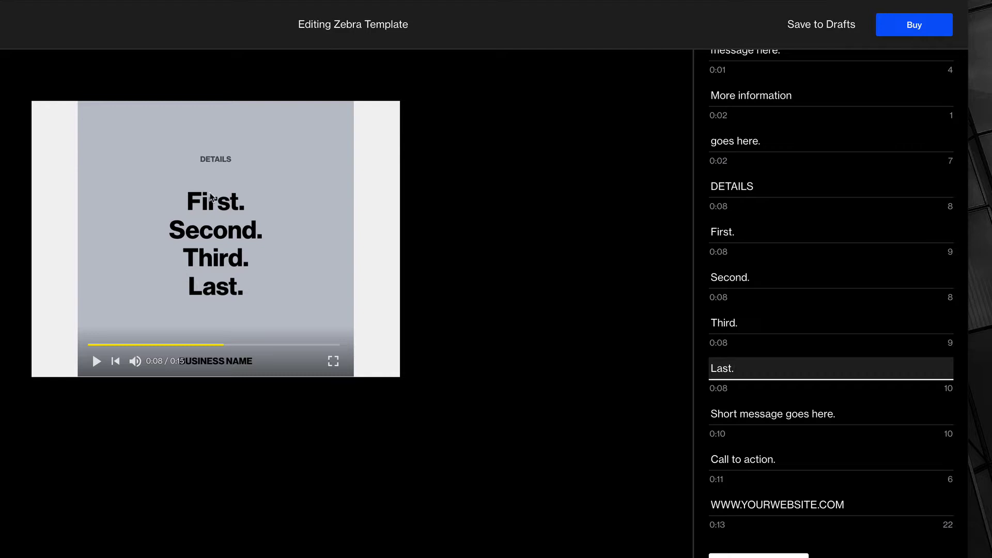
{"action": "left_click_drag", "start_coordinate": [764, 233], "coordinate": [630, 234]}
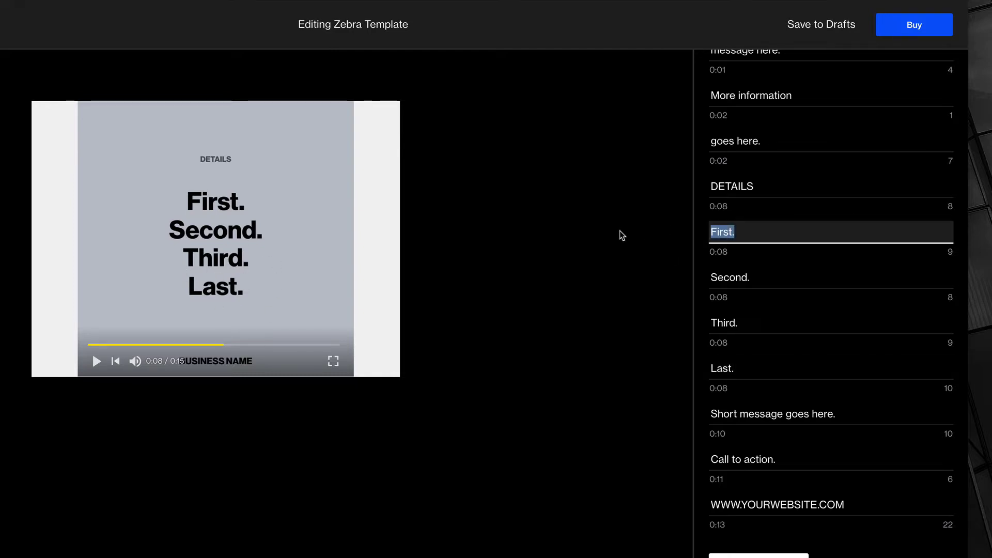
{"action": "type", "text": "Rent"}
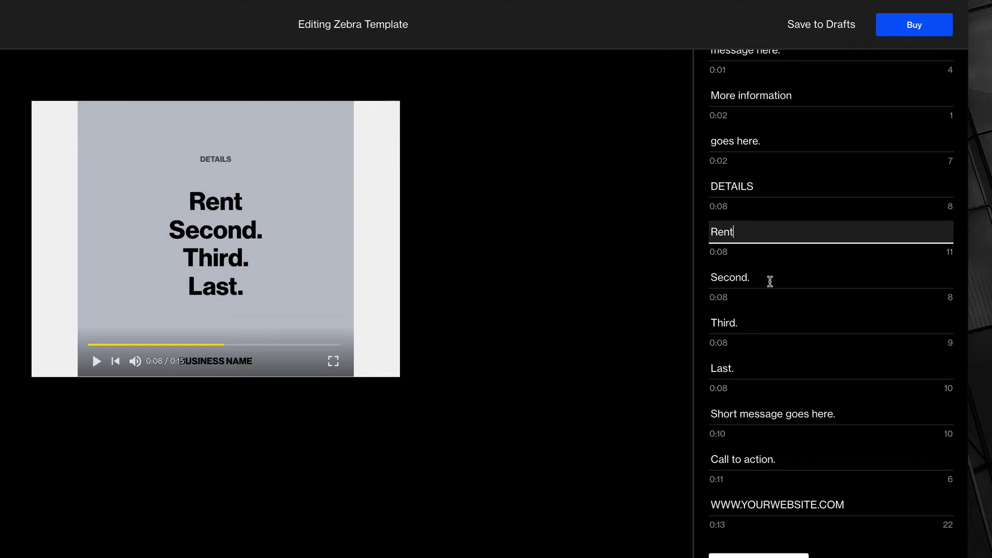
{"action": "left_click", "coordinate": [769, 280]}
{"action": "type", "text": "This"}
{"action": "key", "text": "ctrl+a"}
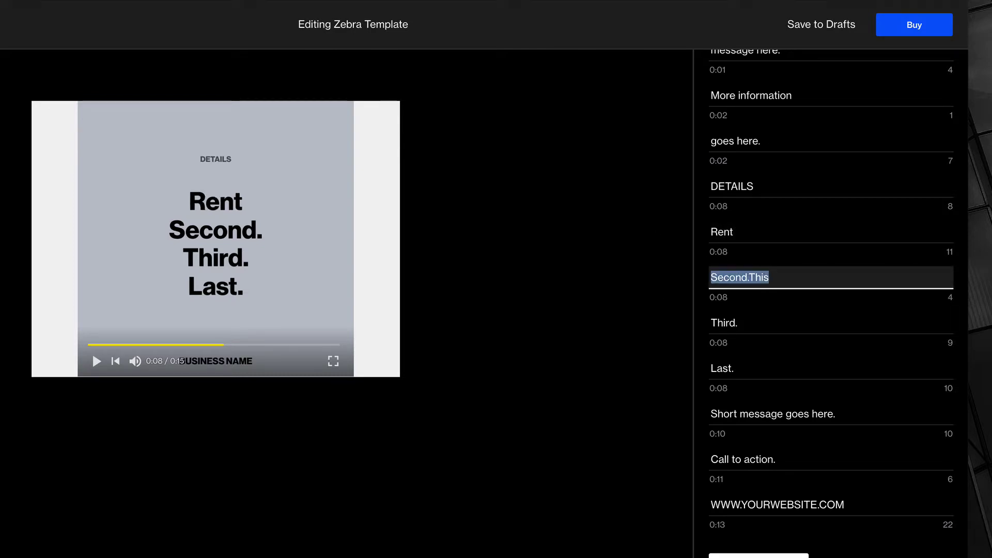
{"action": "type", "text": "This"}
{"action": "key", "text": "Tab"}
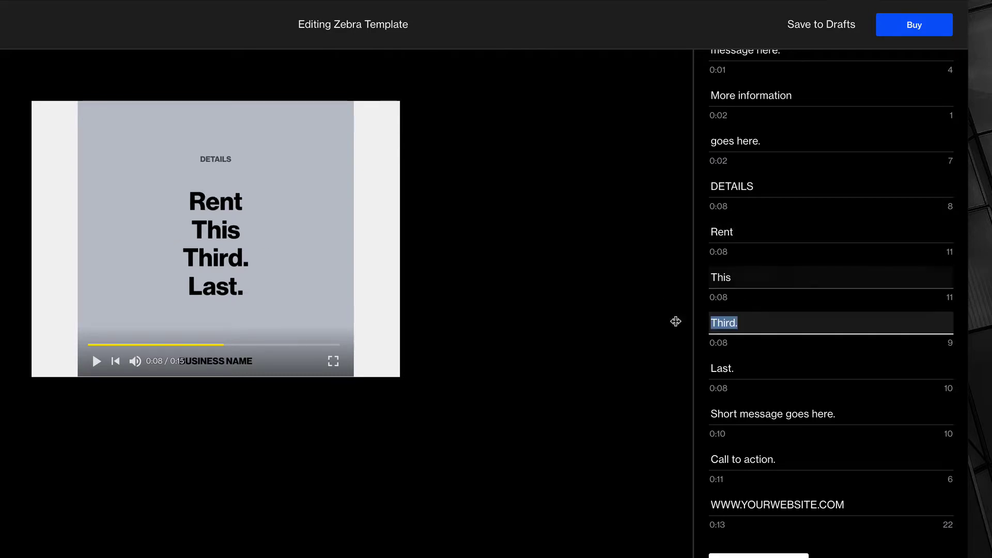
{"action": "type", "text": "House"}
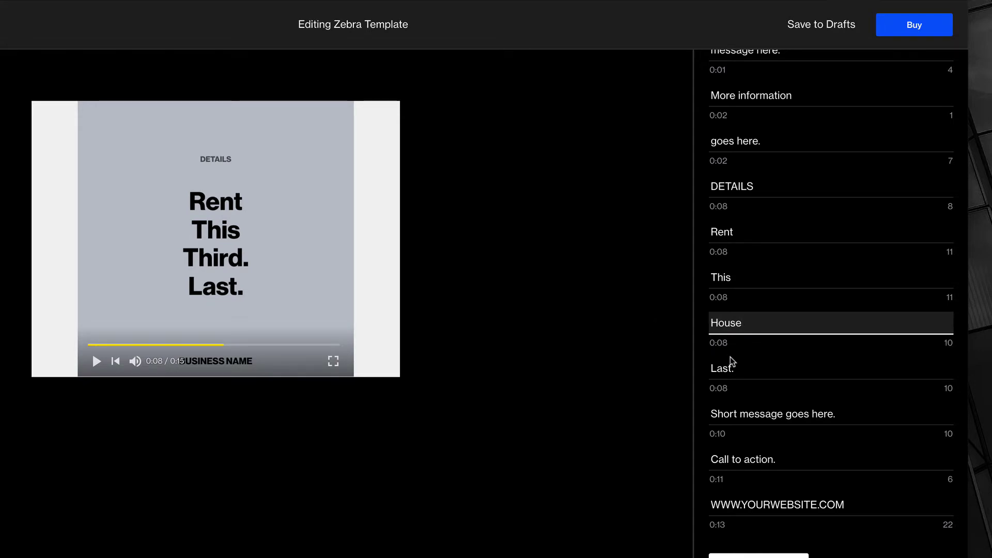
{"action": "left_click_drag", "start_coordinate": [755, 368], "coordinate": [709, 367]}
{"action": "type", "text": "Today"}
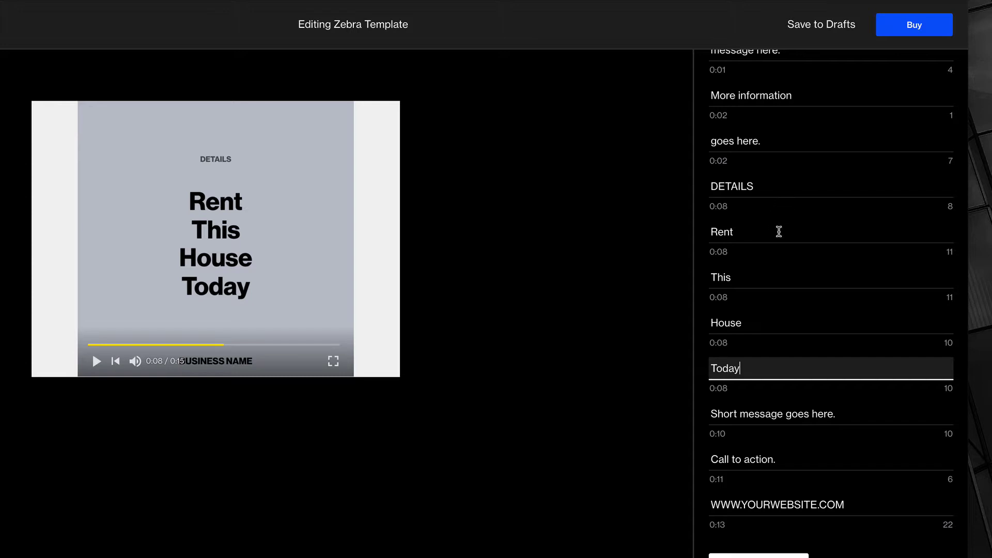
{"action": "left_click", "coordinate": [775, 186]}
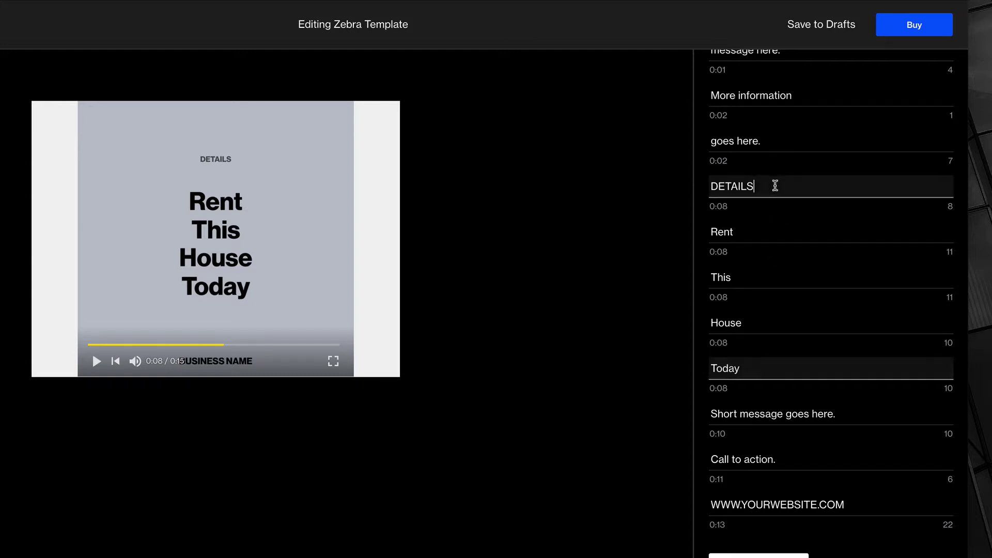
{"action": "left_click", "coordinate": [780, 142]}
{"action": "left_click", "coordinate": [798, 97]}
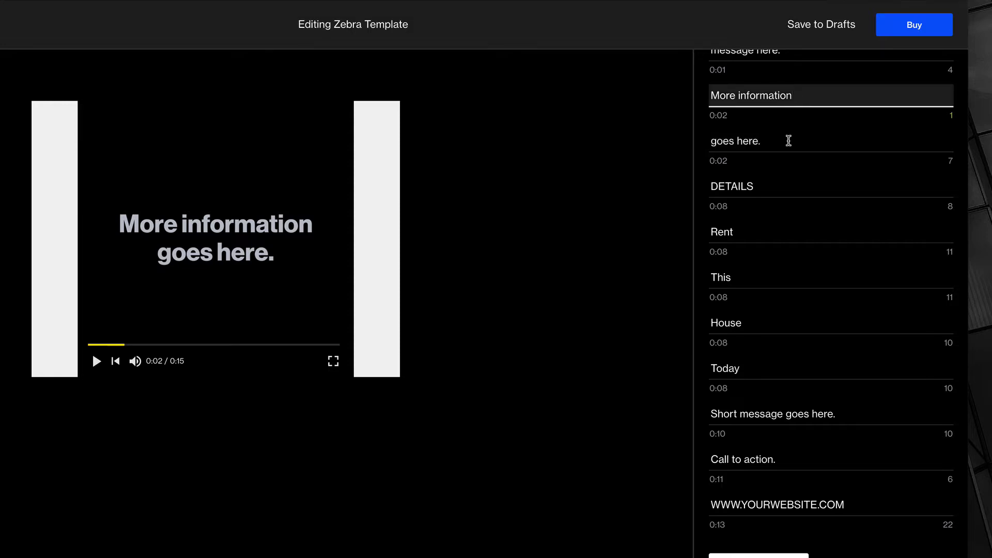
{"action": "left_click", "coordinate": [788, 141]}
{"action": "scroll", "coordinate": [781, 175], "scroll_direction": "up", "scroll_amount": 1}
{"action": "left_click", "coordinate": [791, 89]}
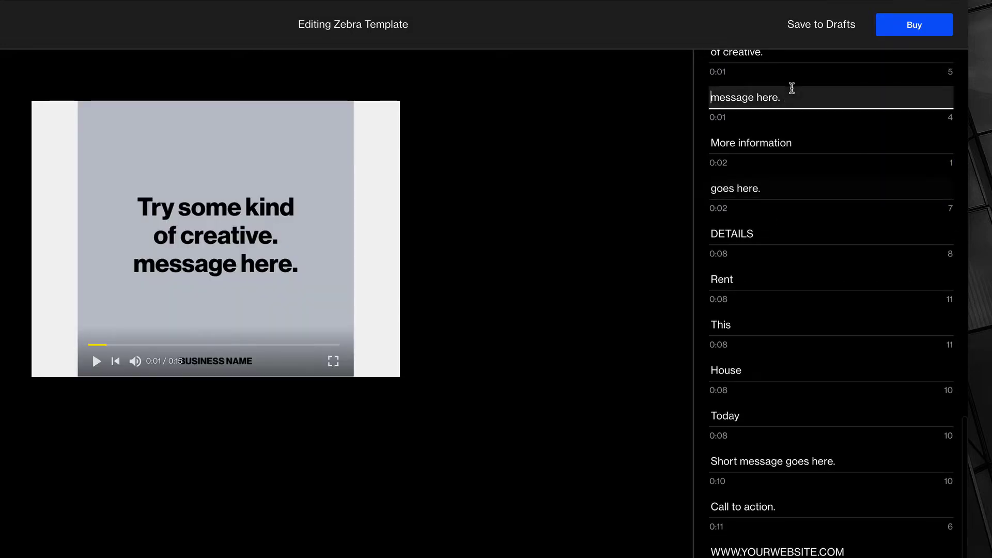
{"action": "left_click", "coordinate": [765, 229]}
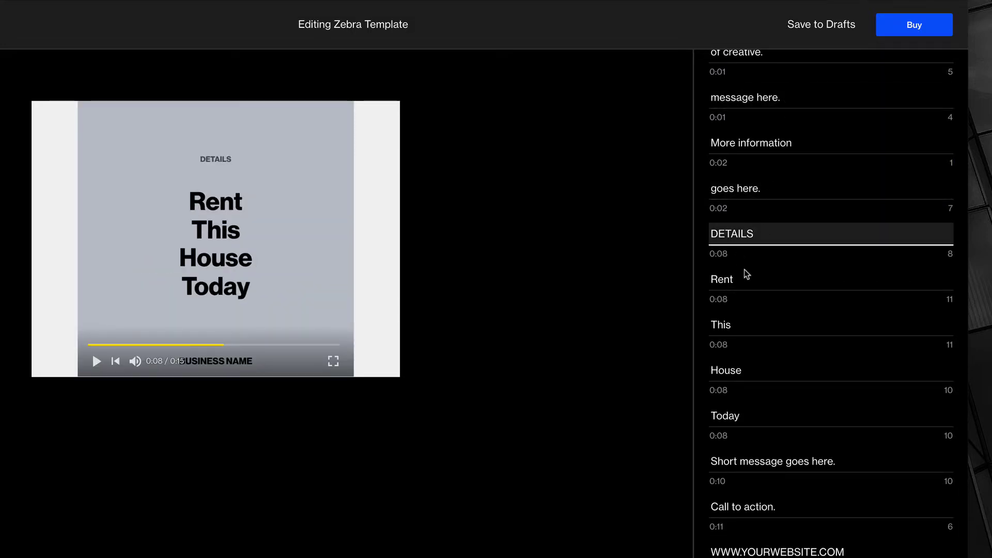
{"action": "left_click", "coordinate": [778, 187]}
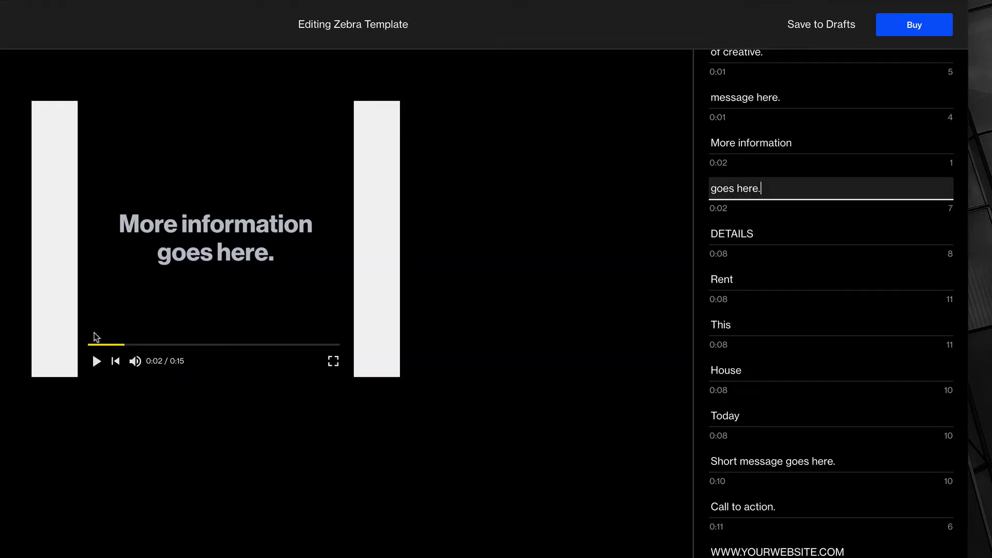
{"action": "left_click", "coordinate": [95, 362]}
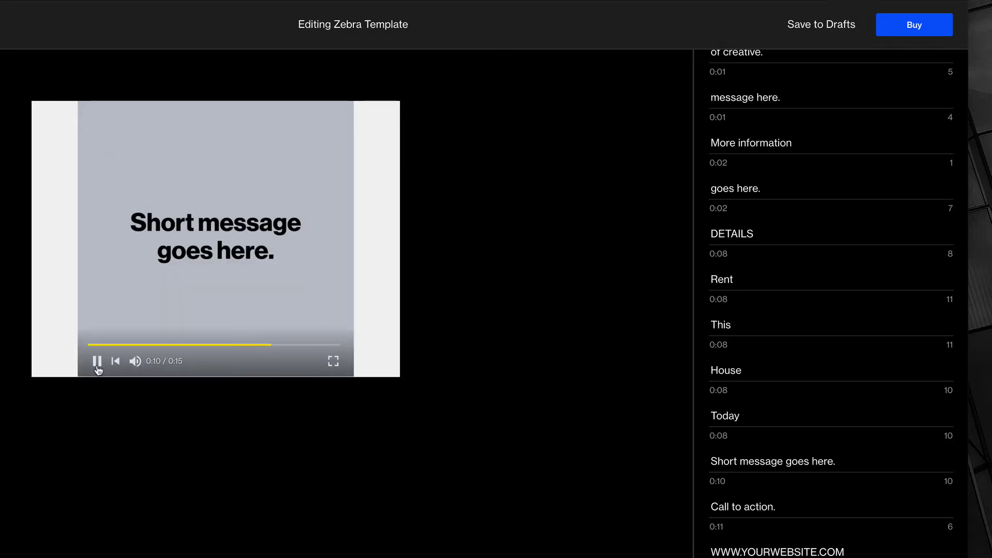
{"action": "left_click", "coordinate": [99, 358]}
Step: Replace the call-to-action text with 'Visit Us Today'
{"action": "scroll", "coordinate": [856, 361], "scroll_direction": "down", "scroll_amount": 2}
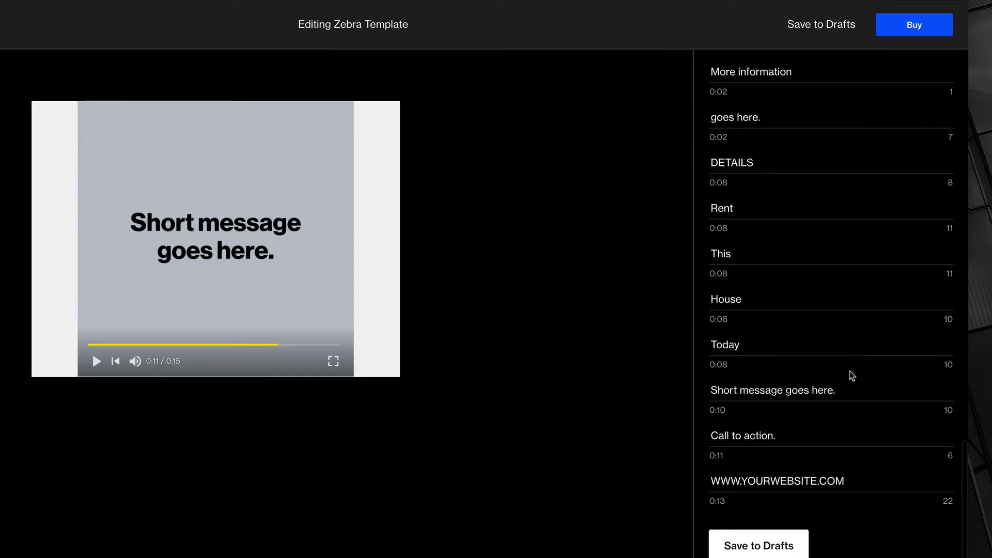
{"action": "left_click", "coordinate": [789, 483]}
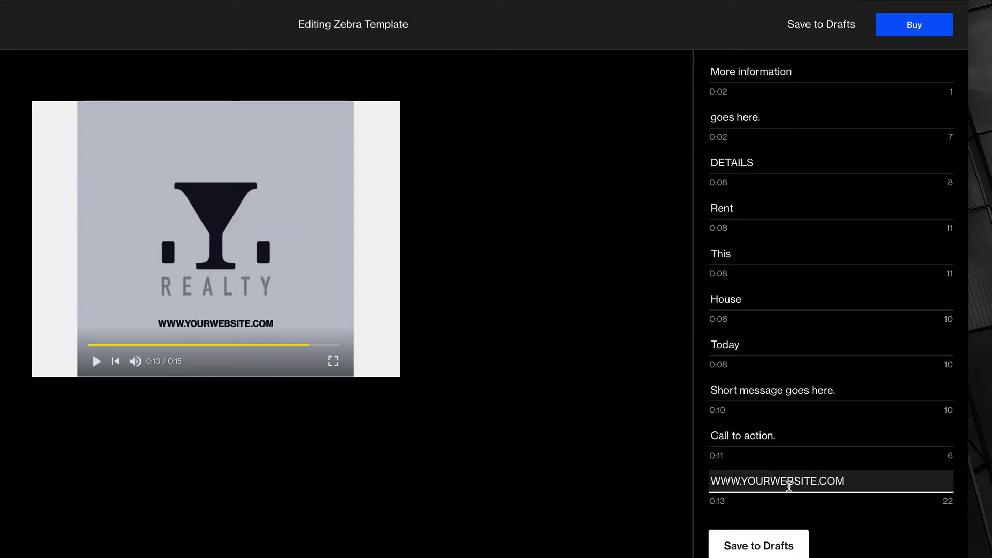
{"action": "left_click", "coordinate": [784, 435]}
{"action": "left_click_drag", "start_coordinate": [783, 435], "coordinate": [689, 435]}
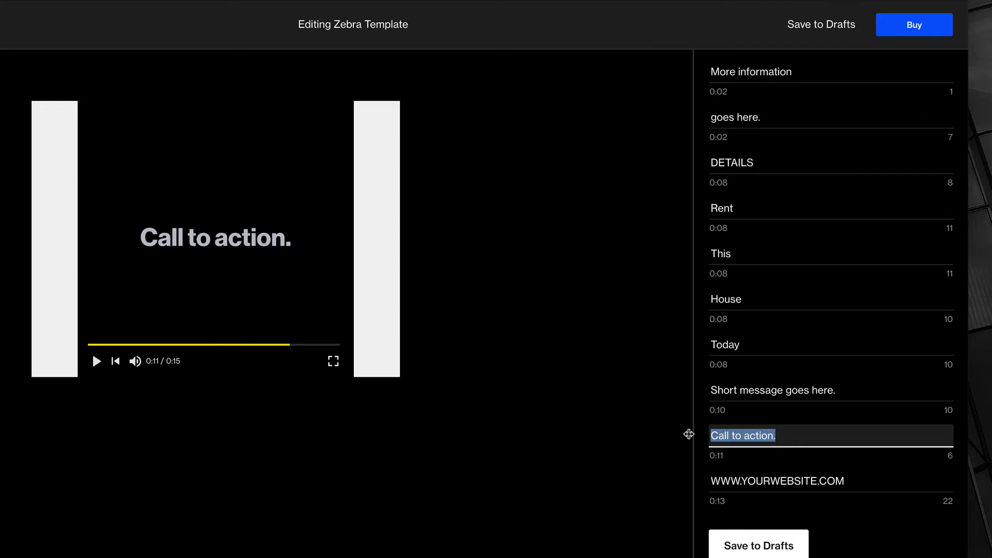
{"action": "type", "text": "Visit "}
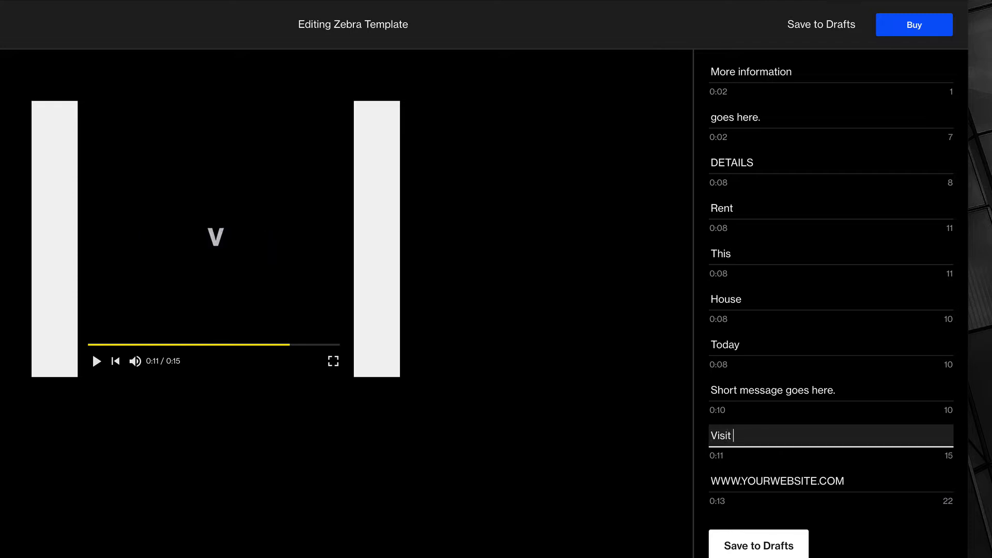
{"action": "type", "text": "Us Today"}
Step: Replace the short message with 'Starting at $1500'
{"action": "left_click", "coordinate": [857, 388]}
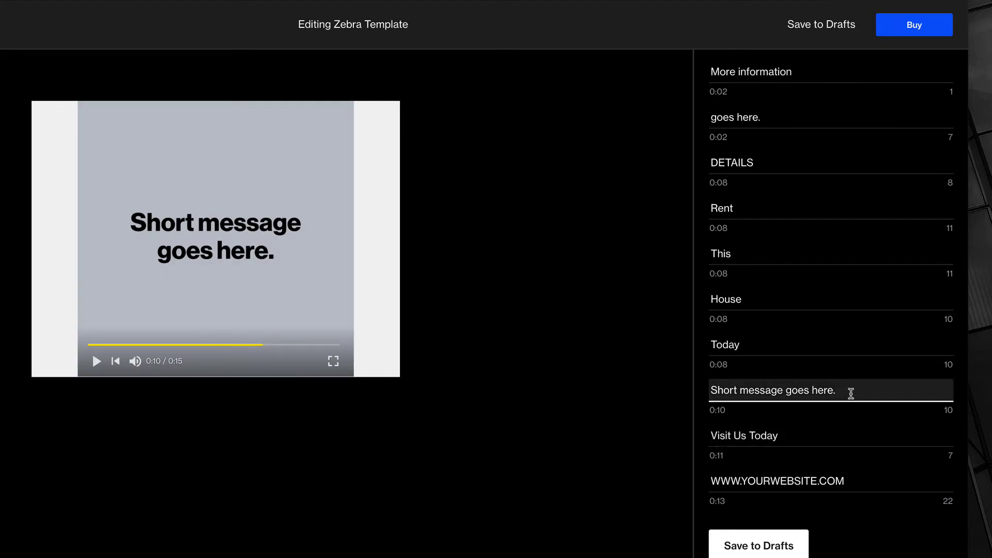
{"action": "left_click_drag", "start_coordinate": [851, 392], "coordinate": [685, 390]}
{"action": "type", "text": "Star"}
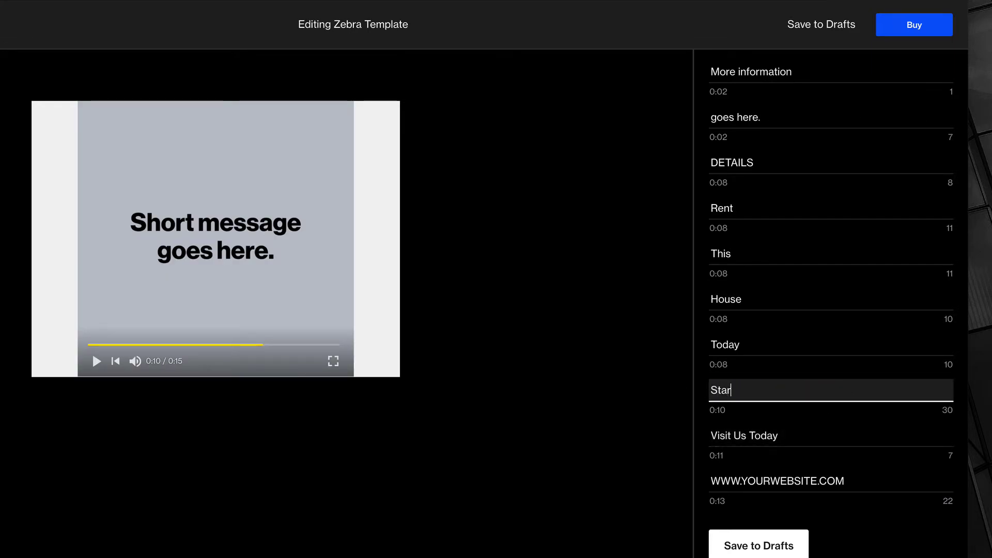
{"action": "type", "text": "ting at "}
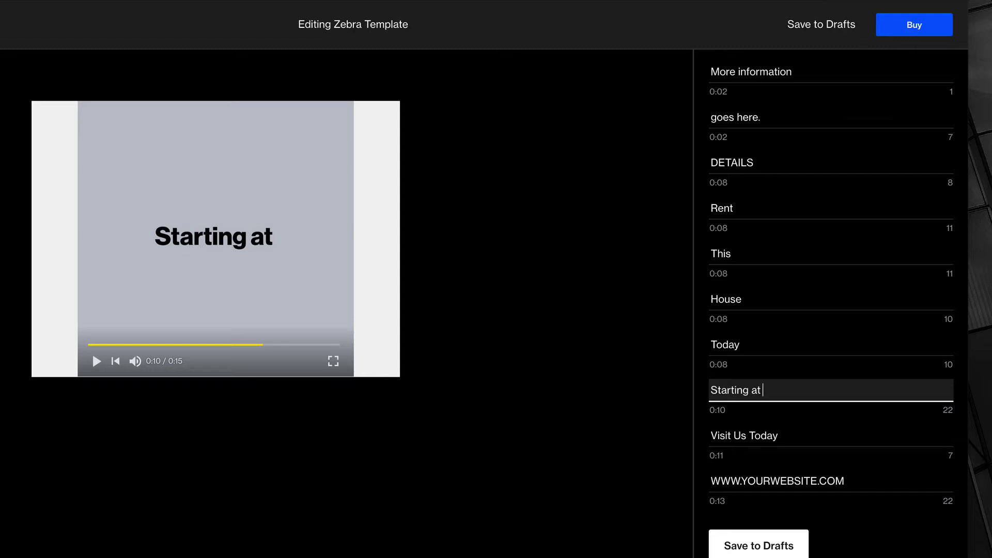
{"action": "type", "text": "$1500"}
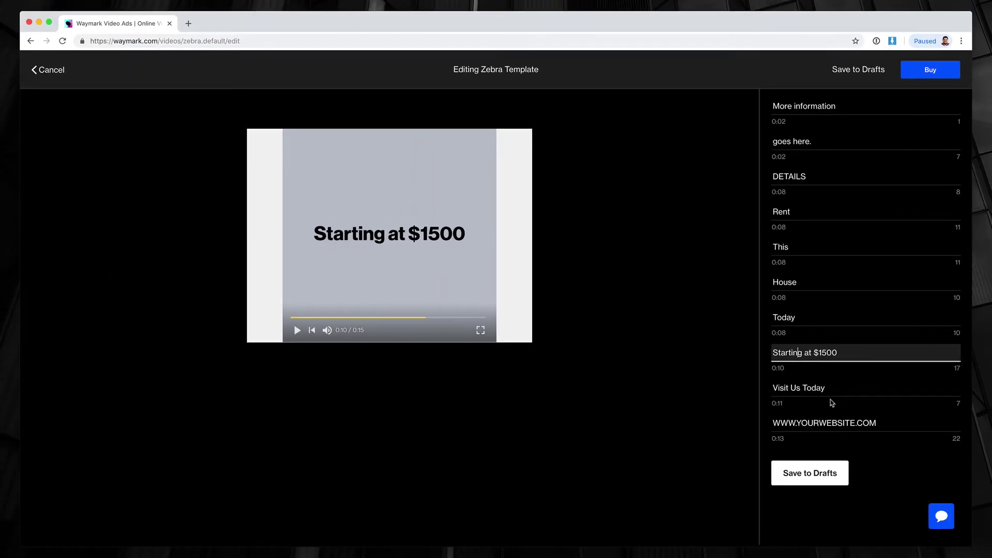
Step: Save the video to drafts and select the hallway photo among the Images
{"action": "left_click", "coordinate": [805, 477]}
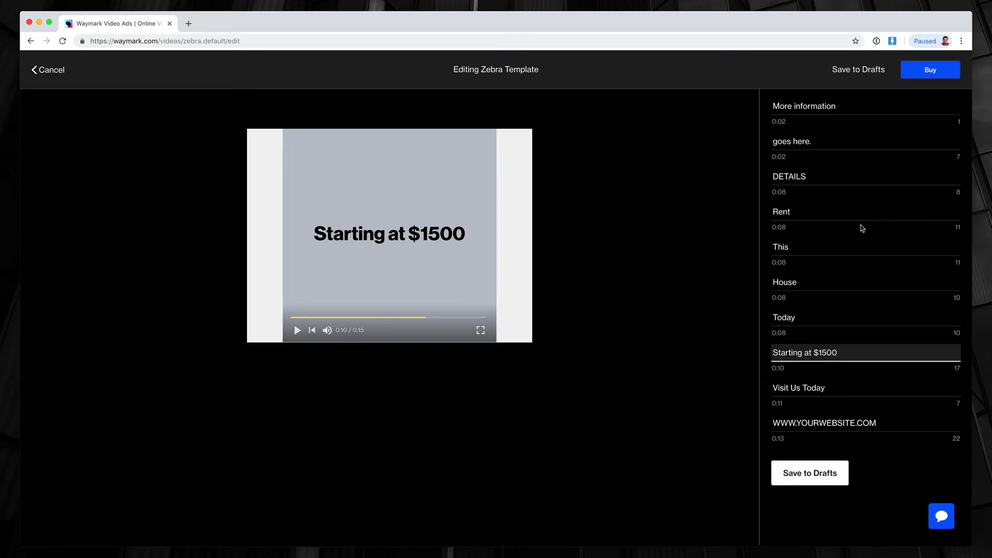
{"action": "scroll", "coordinate": [837, 217], "scroll_direction": "up", "scroll_amount": 10}
{"action": "scroll", "coordinate": [848, 259], "scroll_direction": "down", "scroll_amount": 1}
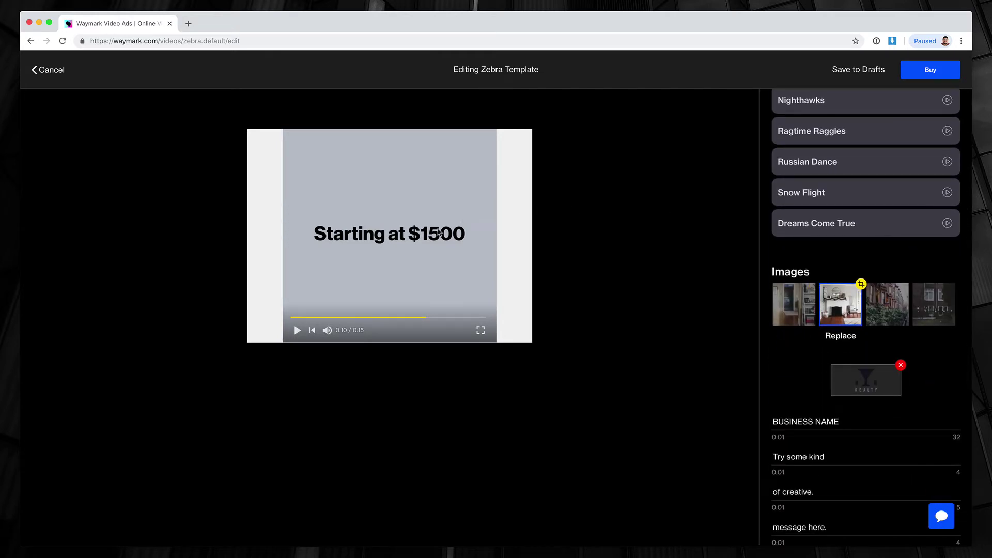
{"action": "left_click", "coordinate": [846, 311]}
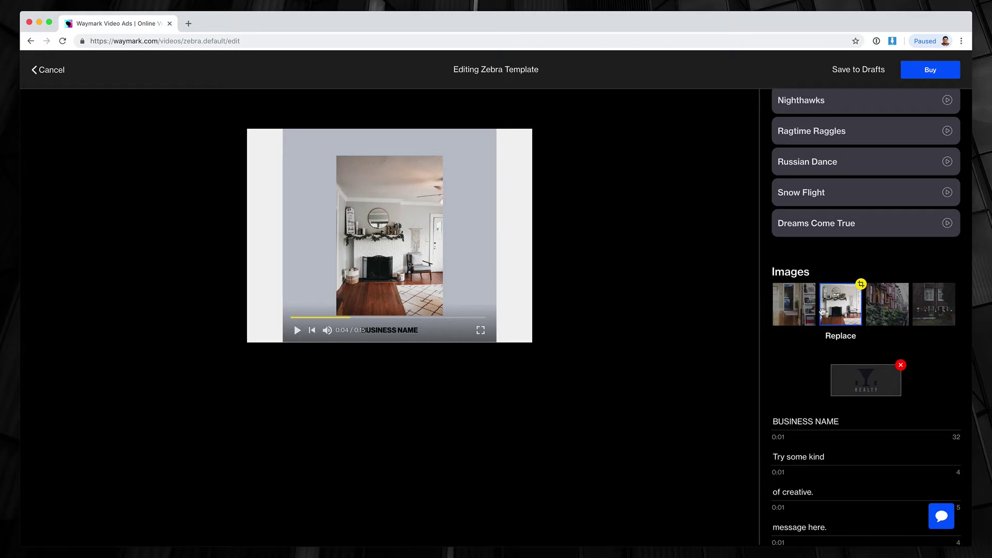
{"action": "left_click", "coordinate": [795, 306]}
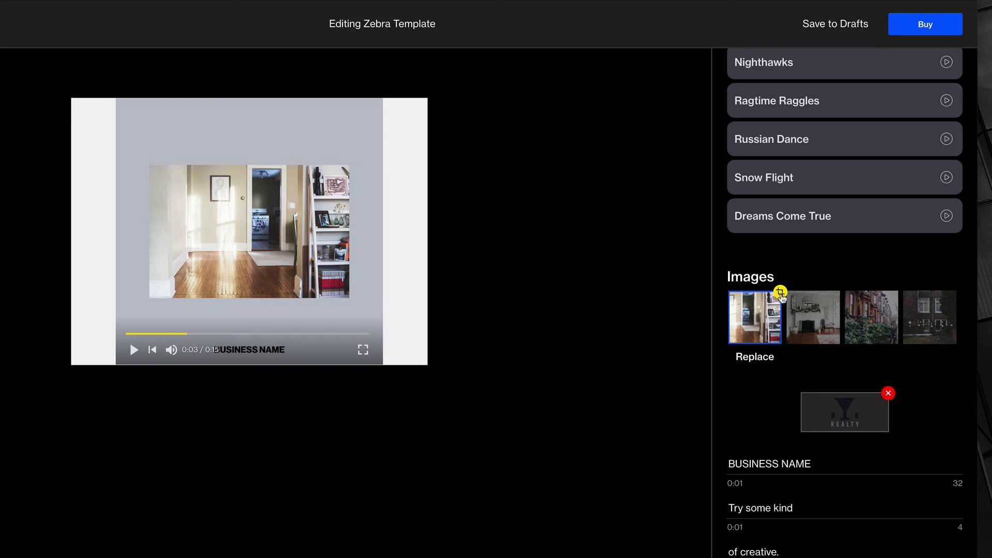
Step: Crop the hallway photo, moving the frame up-right and trimming its left side
{"action": "left_click", "coordinate": [780, 293]}
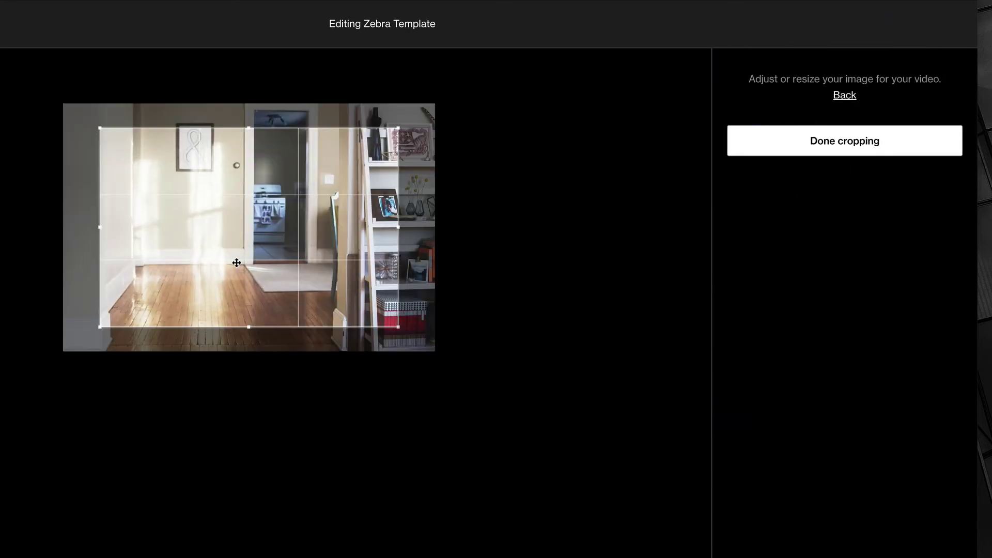
{"action": "left_click_drag", "start_coordinate": [236, 263], "coordinate": [288, 236]}
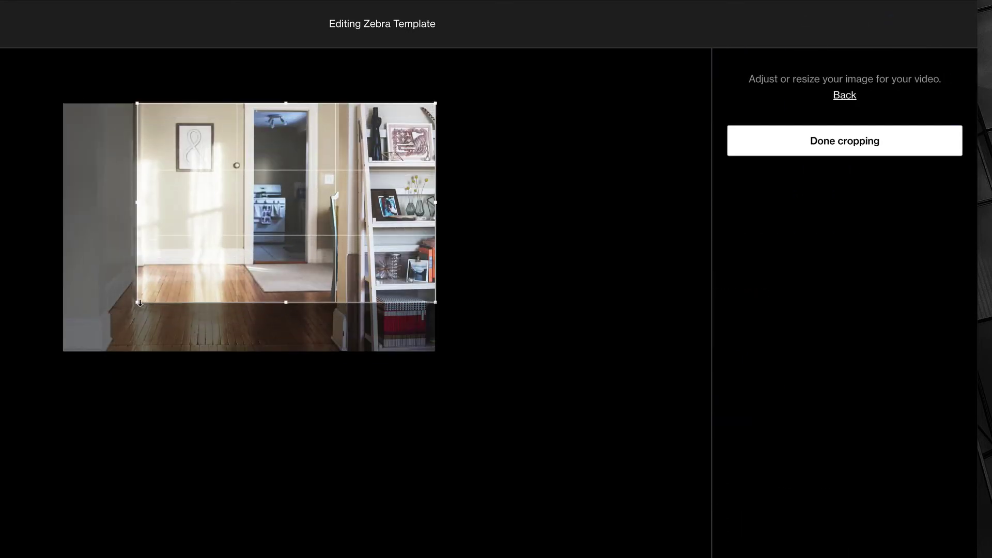
{"action": "left_click_drag", "start_coordinate": [136, 300], "coordinate": [154, 354]}
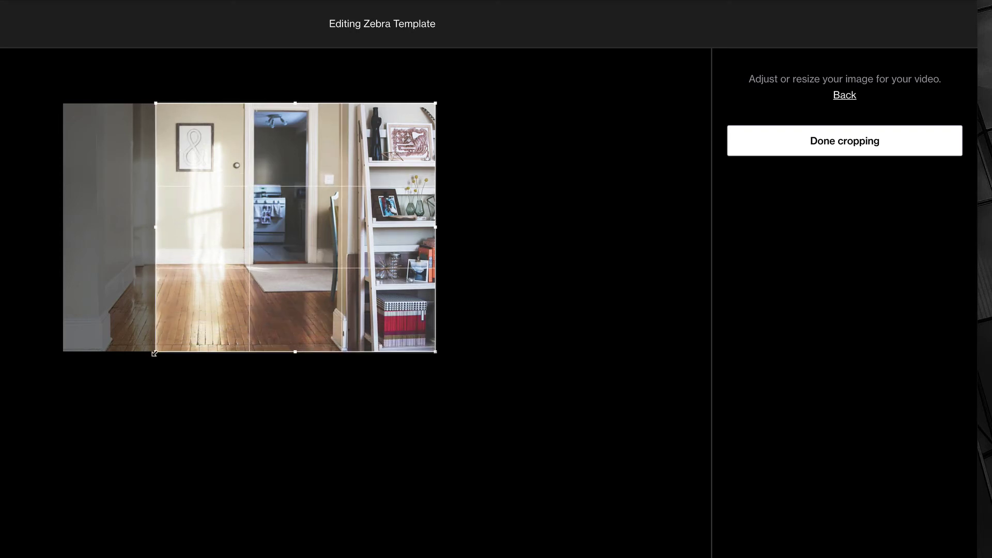
{"action": "left_click", "coordinate": [814, 148]}
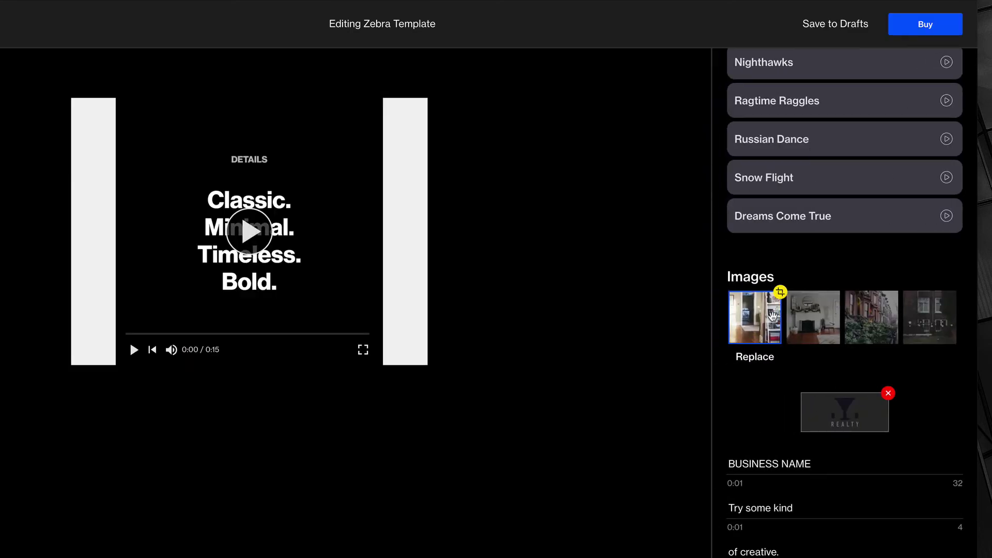
{"action": "left_click", "coordinate": [740, 324]}
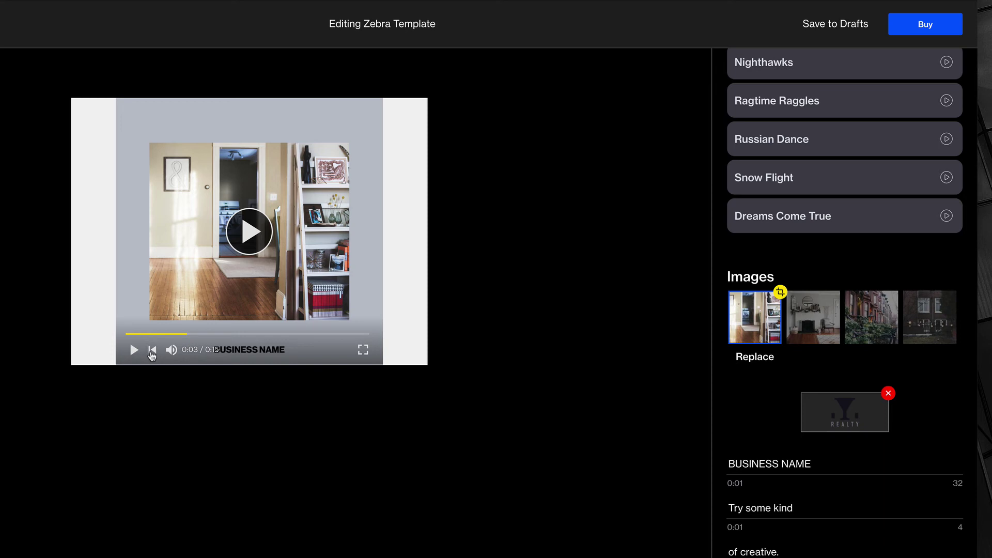
{"action": "left_click", "coordinate": [152, 352]}
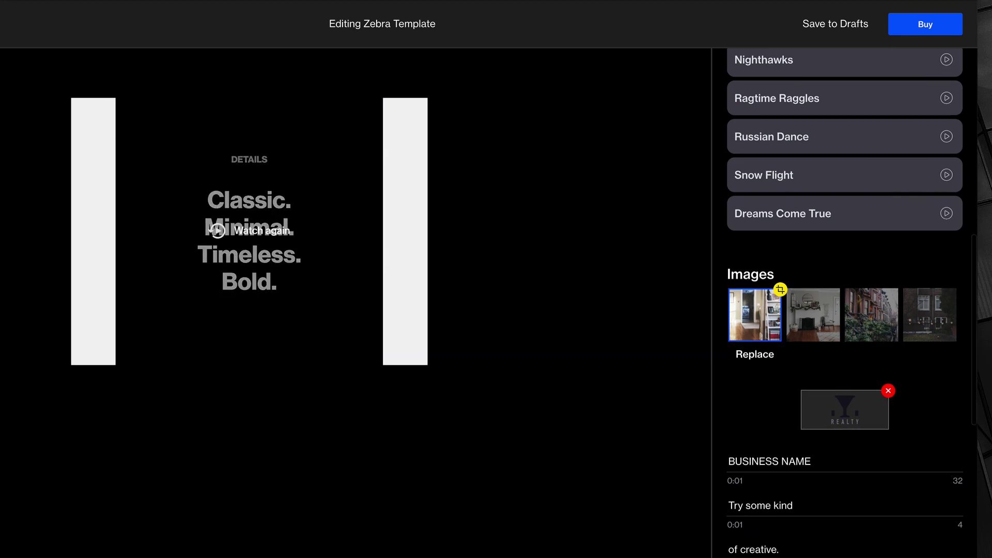
{"action": "scroll", "coordinate": [845, 300], "scroll_direction": "up", "scroll_amount": 10}
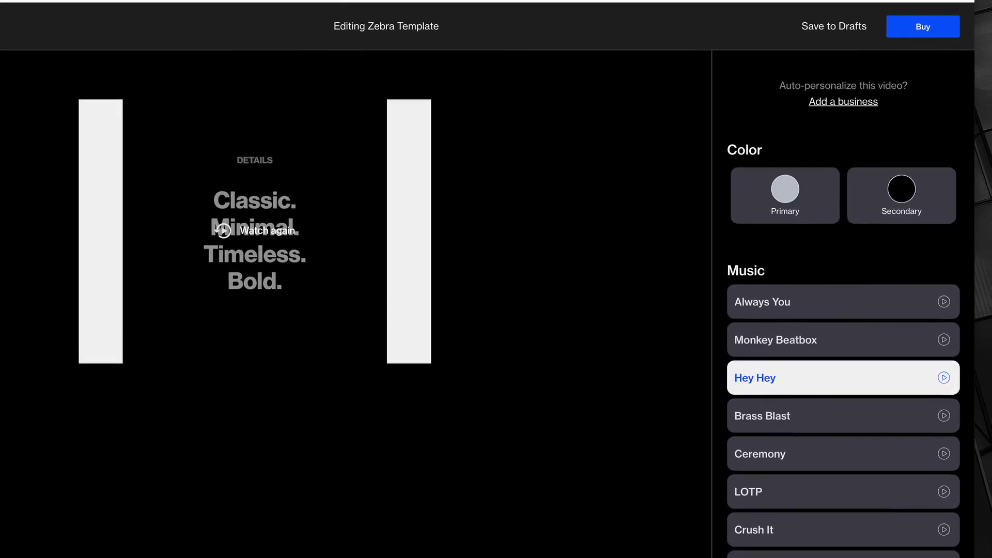